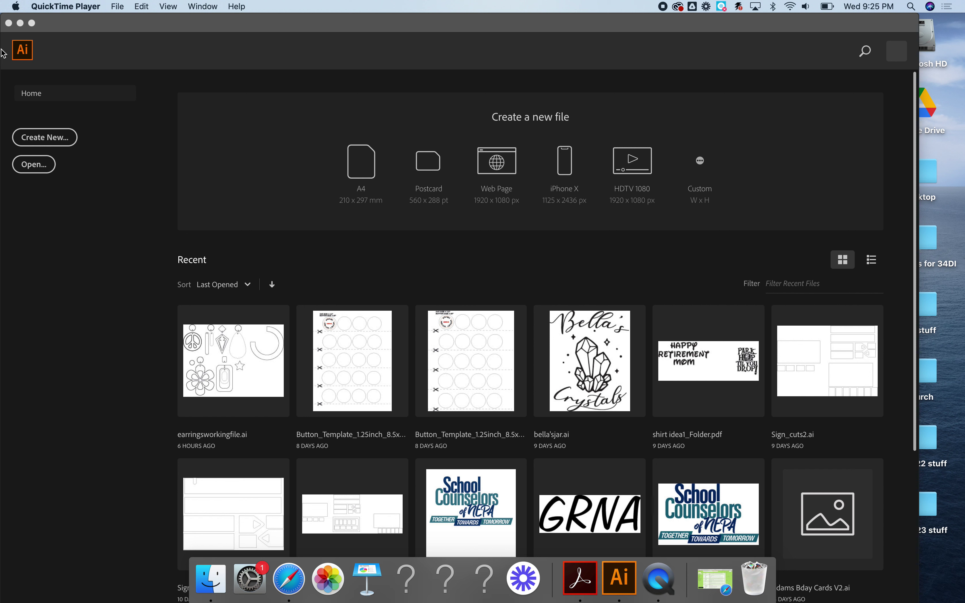
- Activate the Illustrator window so its home screen is in front
left_click(50, 138)
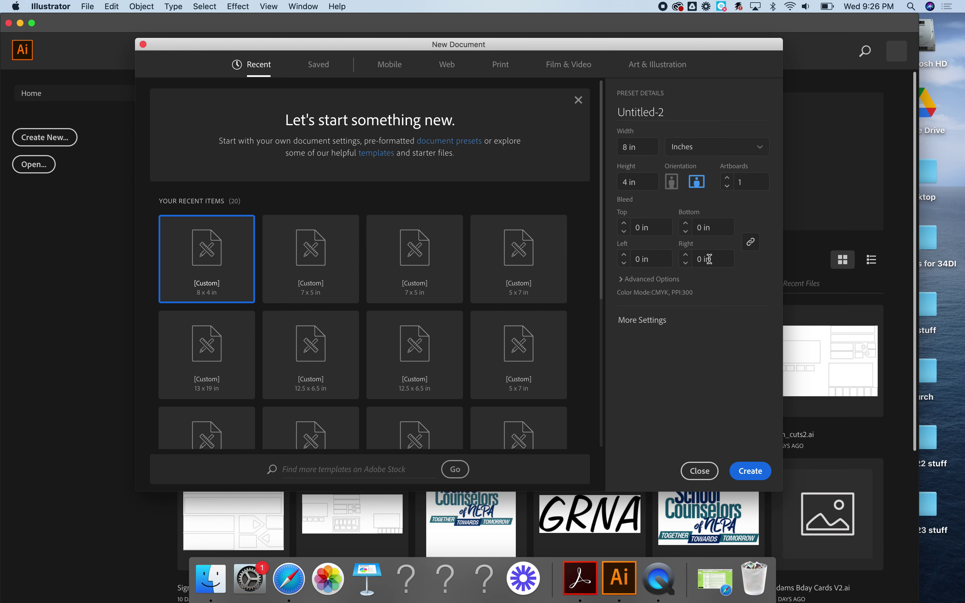
- Create the 8 x 4 in landscape, one-artboard document Untitled-2
left_click(758, 473)
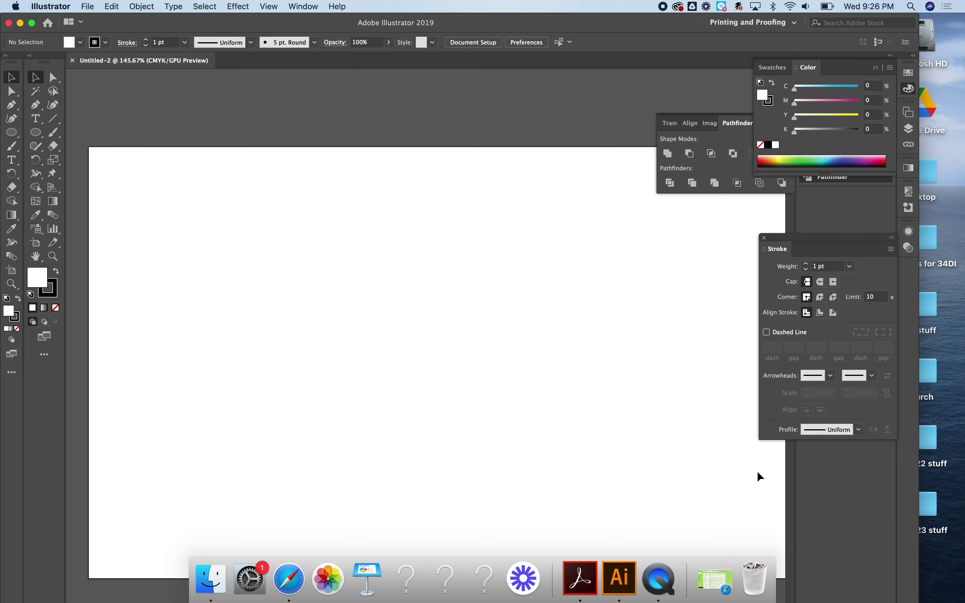
- Fit the artboard, show rulers, and drag a vertical guide to the 4 in mark
key("super+0")
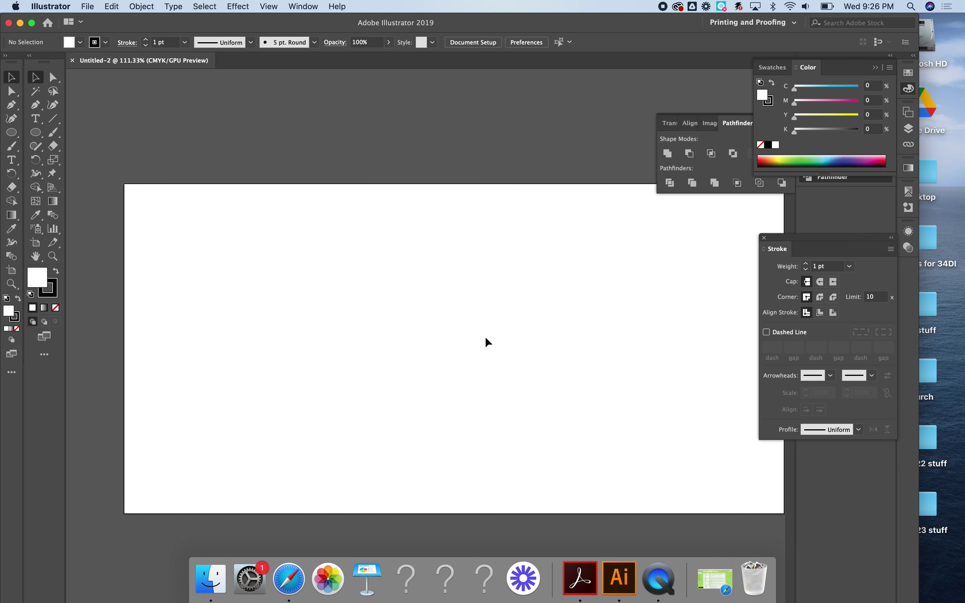
scroll(485, 338, "down", 2)
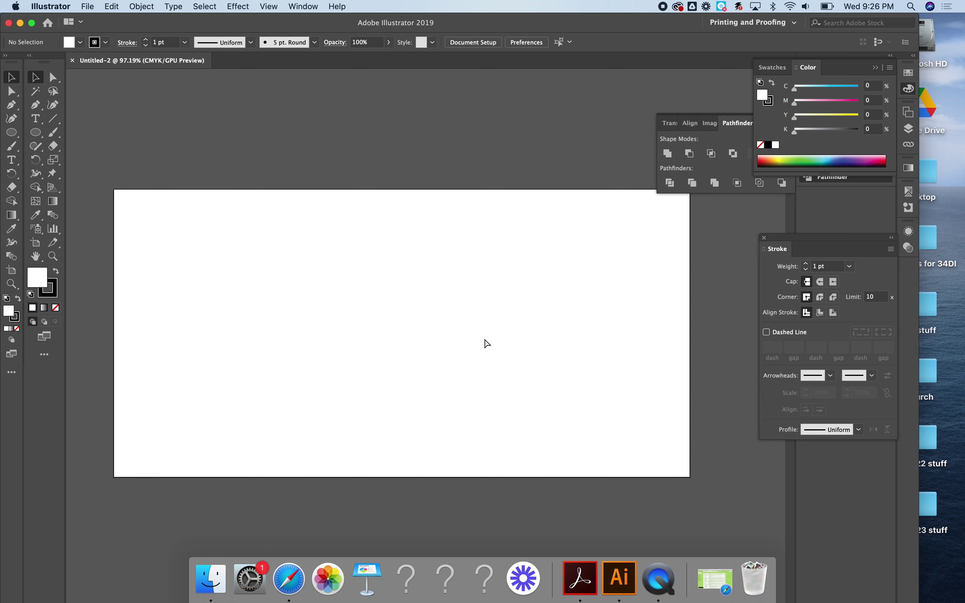
key("super+r")
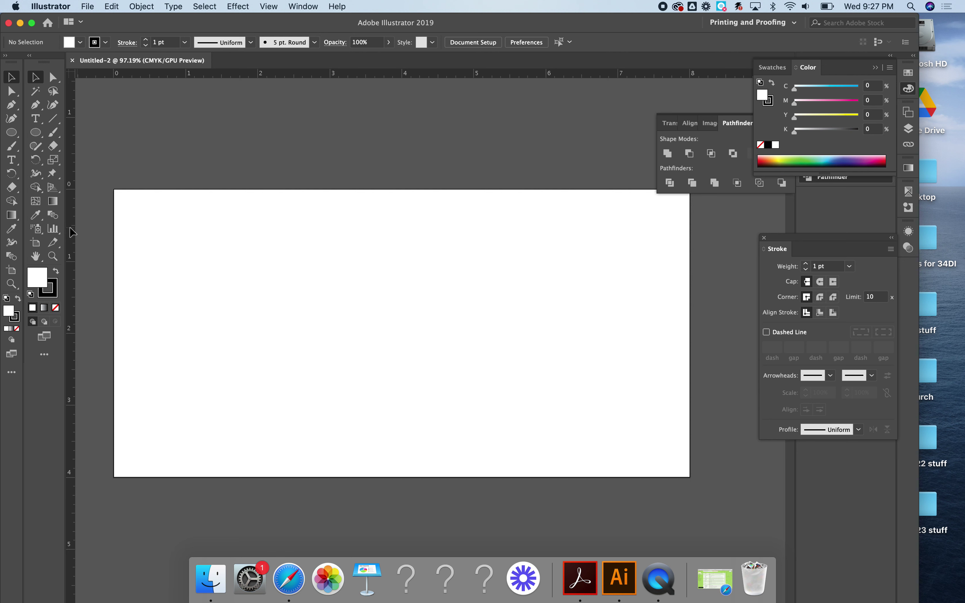
left_click_drag(70, 227, 403, 222)
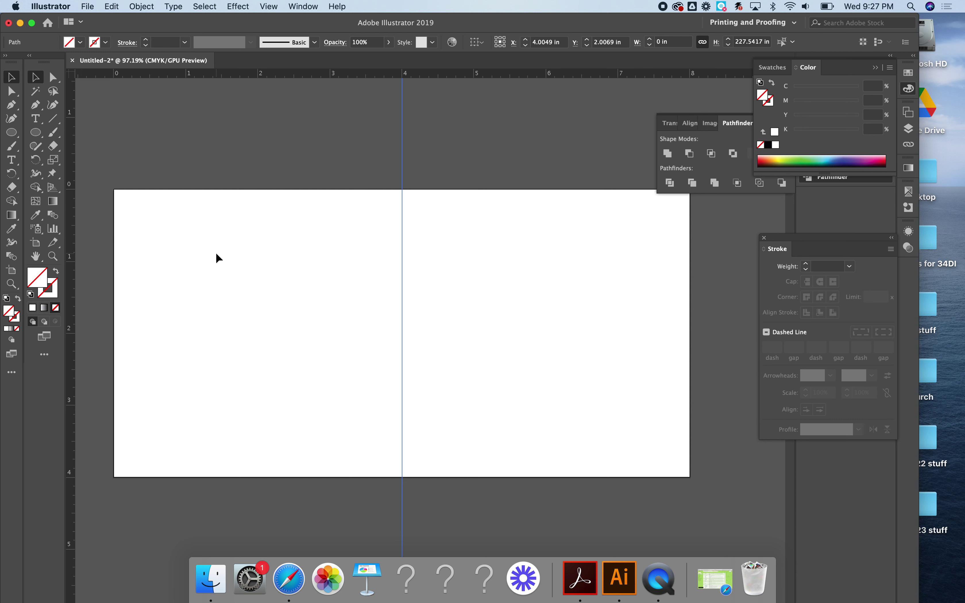
- Draw an ellipse on the artboard's left side and give the ellipses a black stroke
left_click(35, 132)
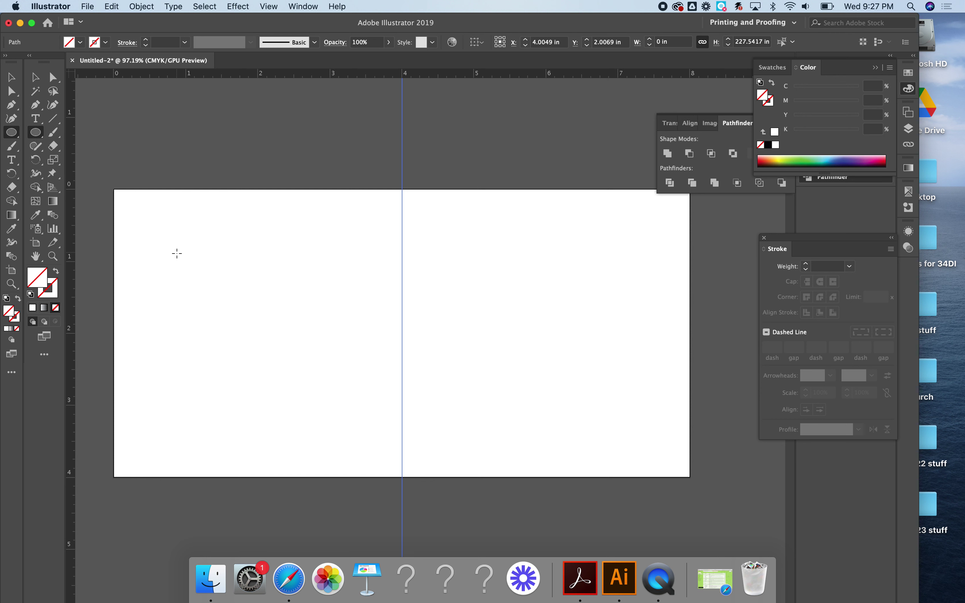
mouse_move(170, 251)
left_mouse_down()
mouse_move(241, 298)
mouse_move(217, 281)
mouse_move(247, 334)
mouse_move(273, 341)
left_mouse_up()
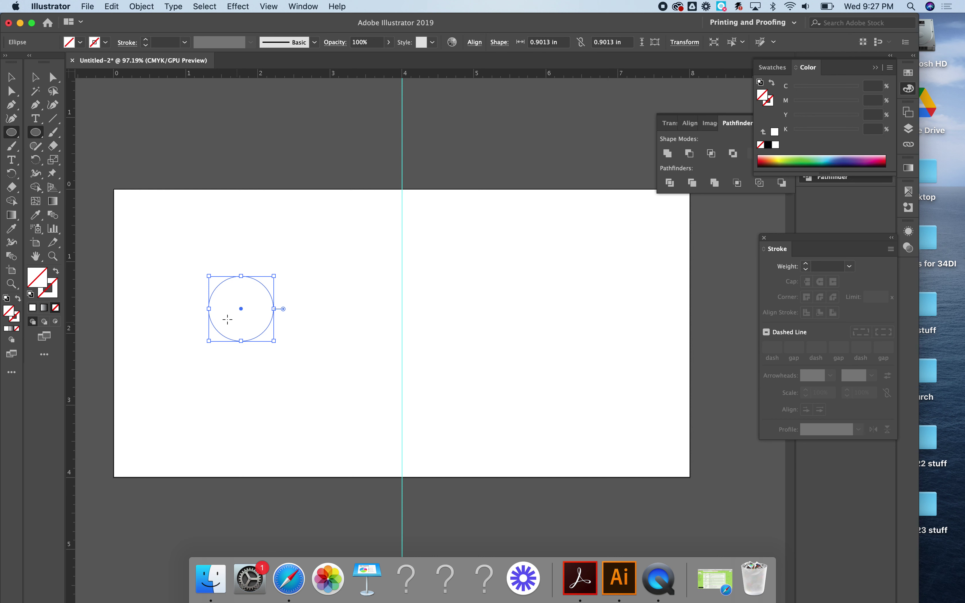
left_click(35, 77)
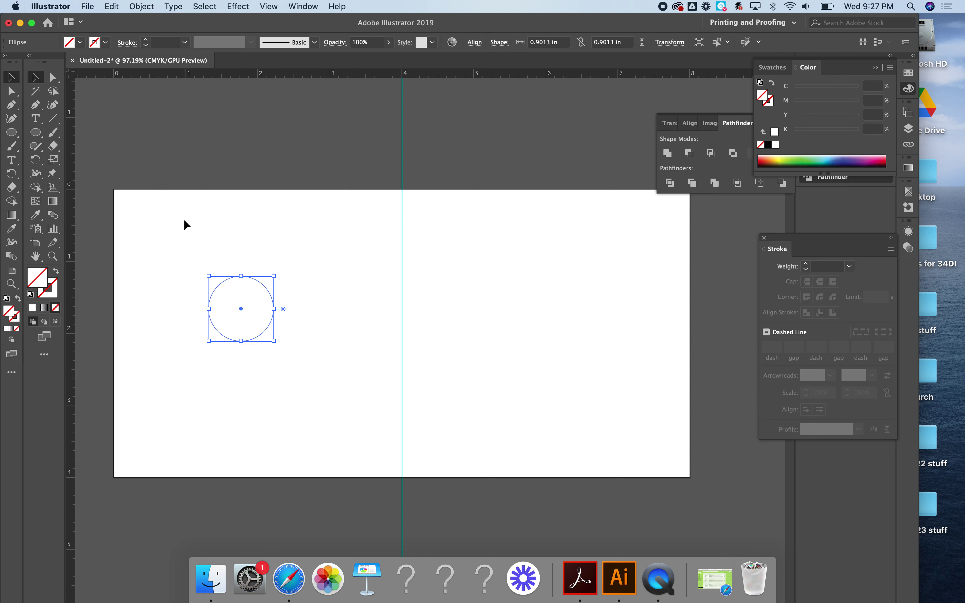
left_click_drag(156, 231, 310, 345)
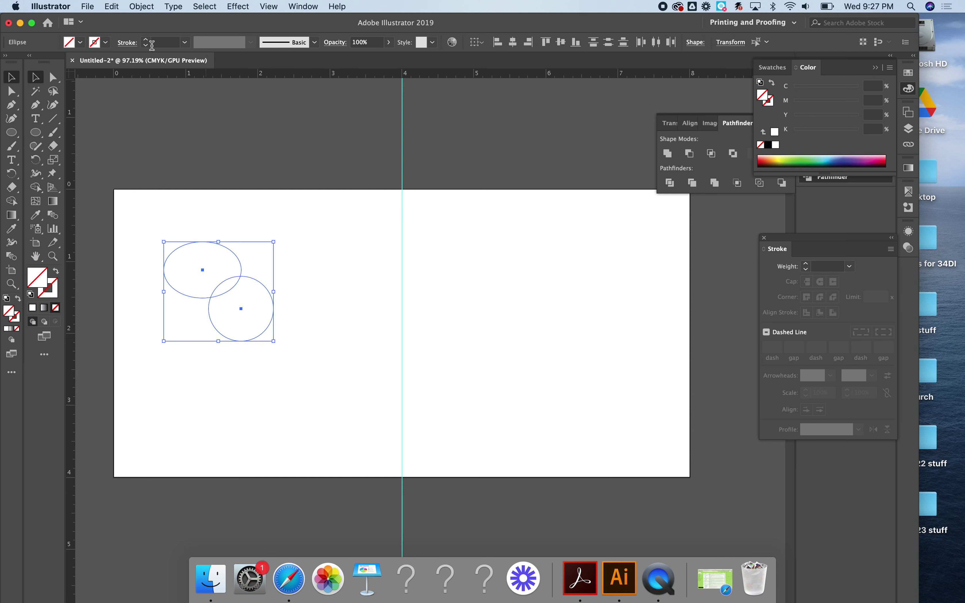
left_click(107, 42)
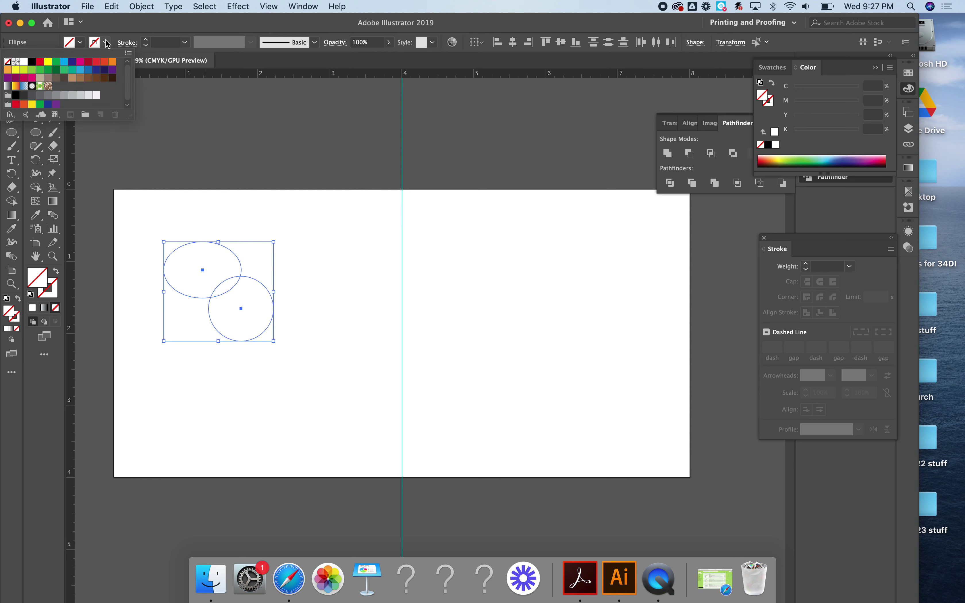
left_click(31, 62)
left_click(173, 122)
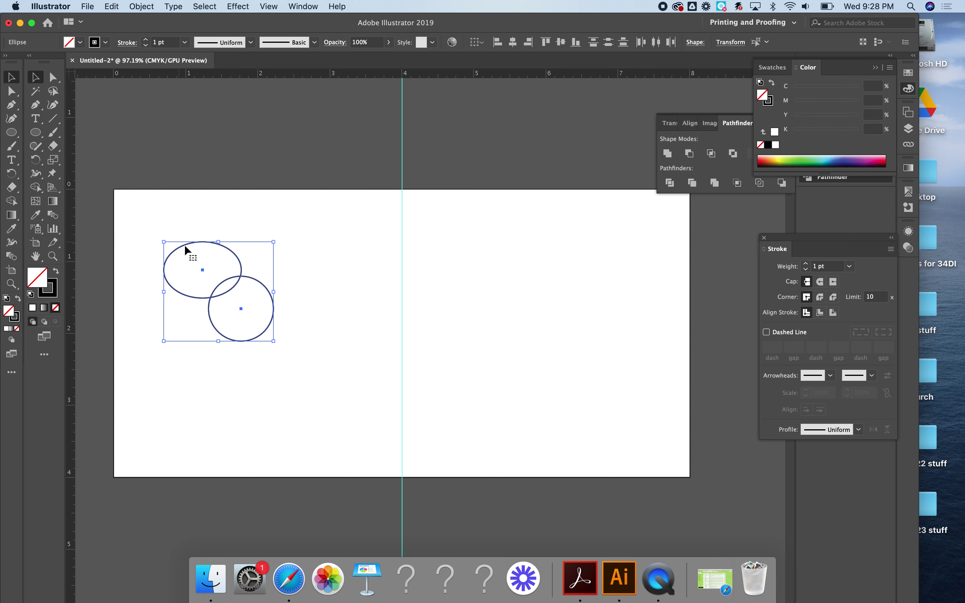
- Add a small third overlapping ellipse and unite all three into one shape
left_click(36, 132)
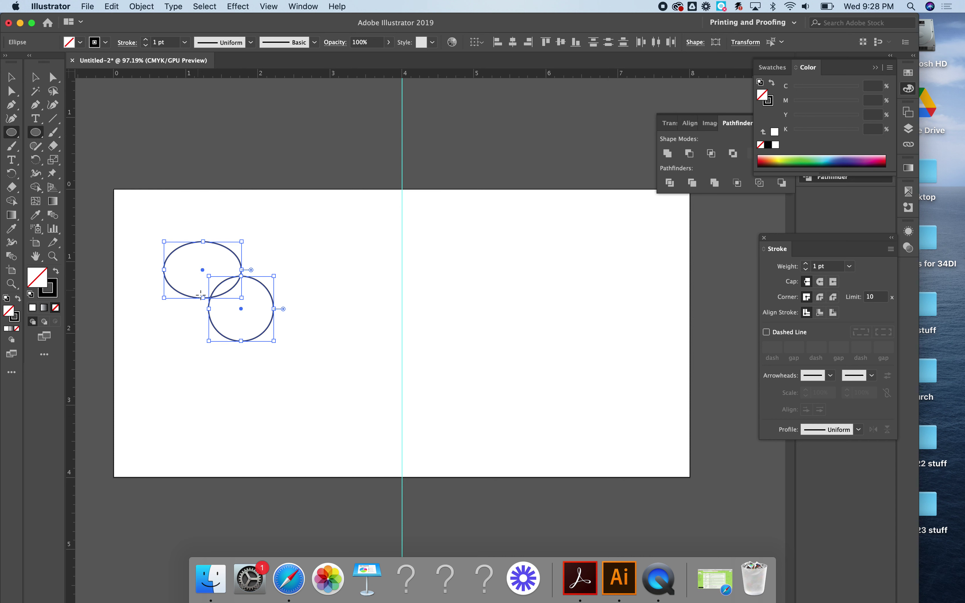
left_click_drag(186, 286, 230, 335)
left_click(36, 77)
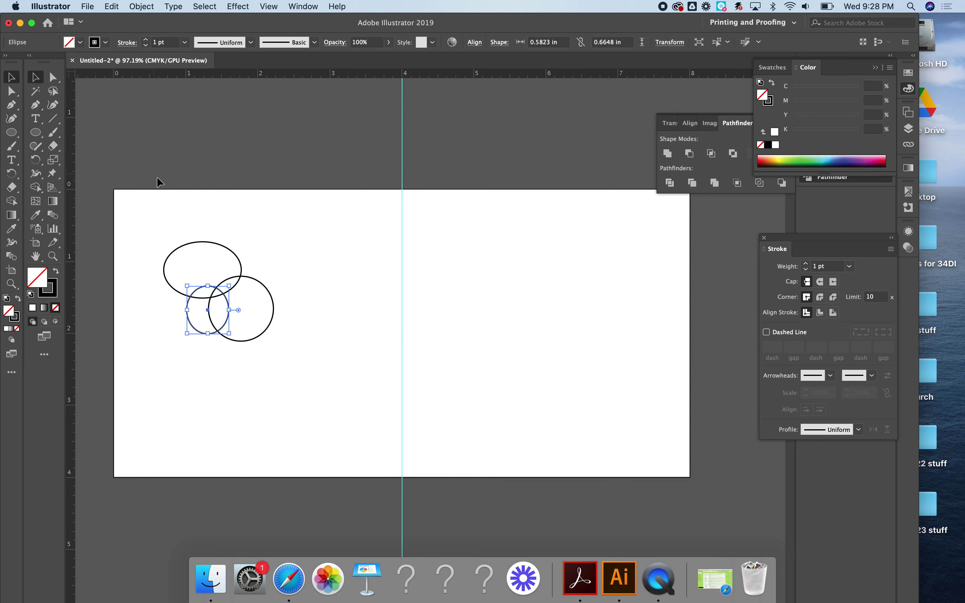
left_click(160, 183)
left_click_drag(168, 228, 311, 376)
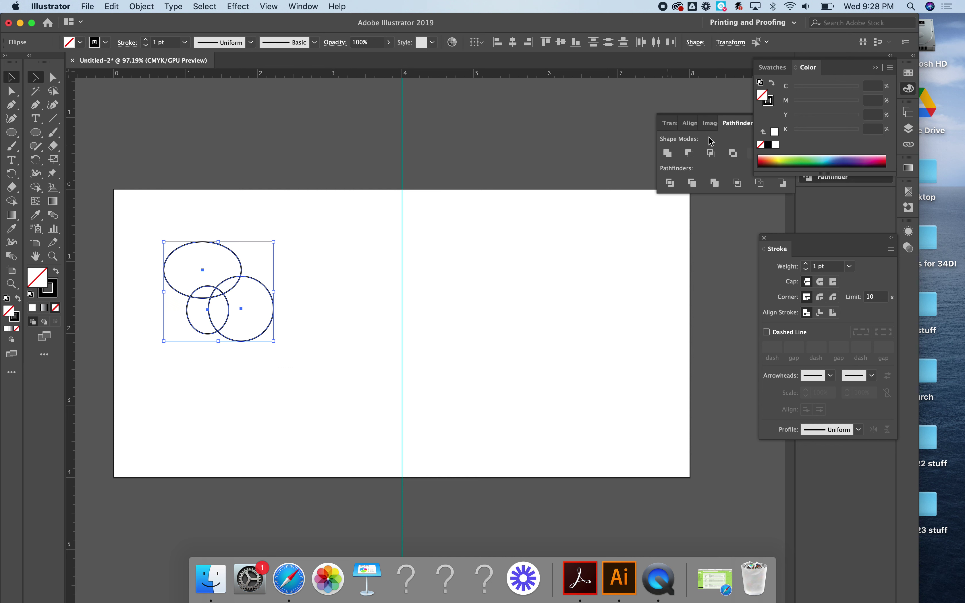
left_click(668, 154)
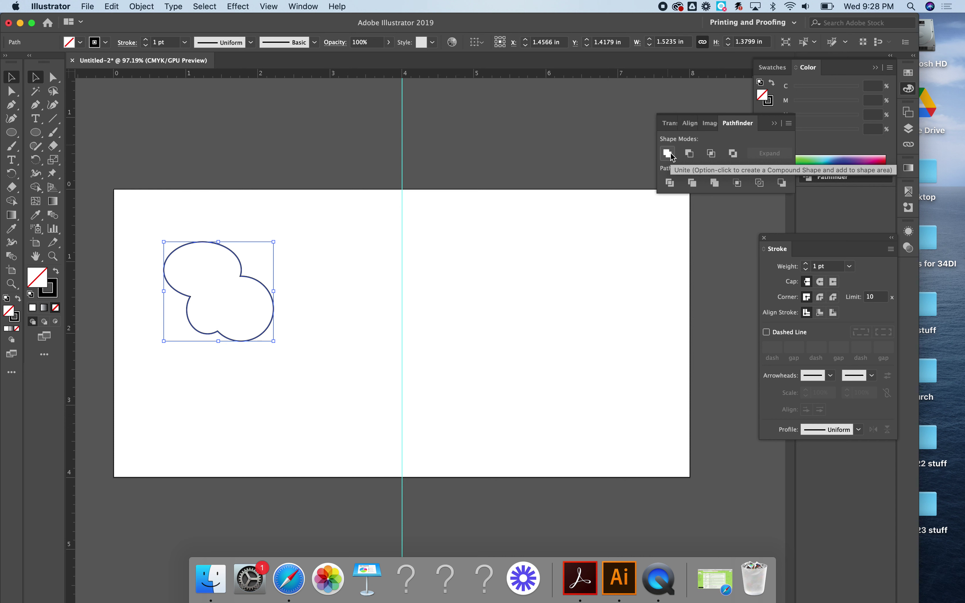
left_click(164, 165)
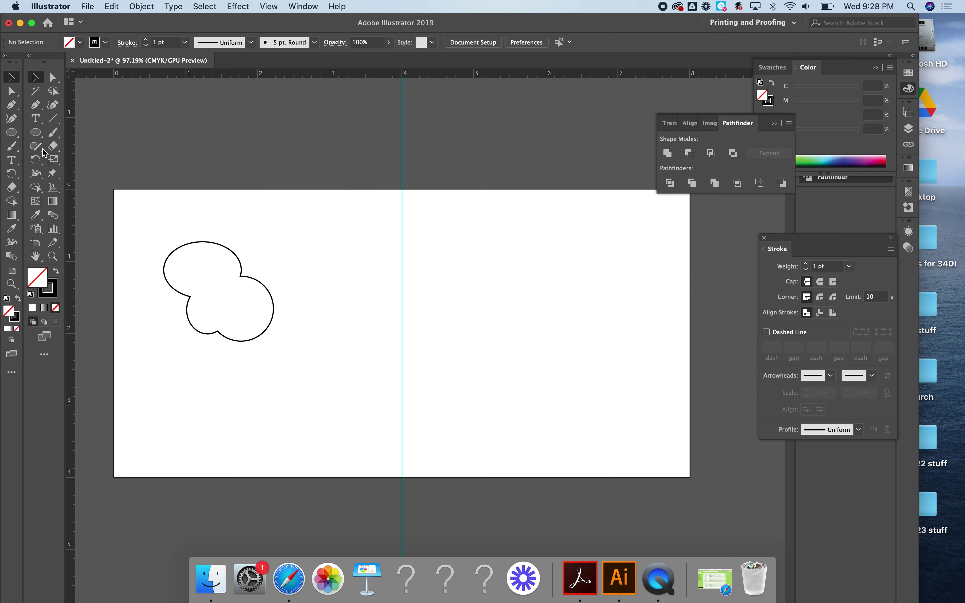
left_click(35, 132)
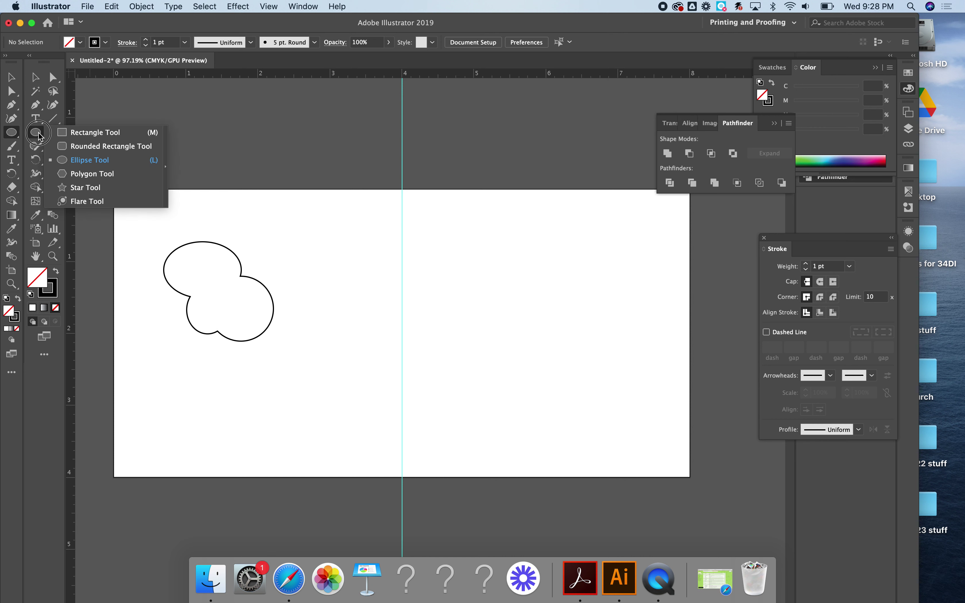
left_click(65, 145)
left_click_drag(289, 215, 381, 269)
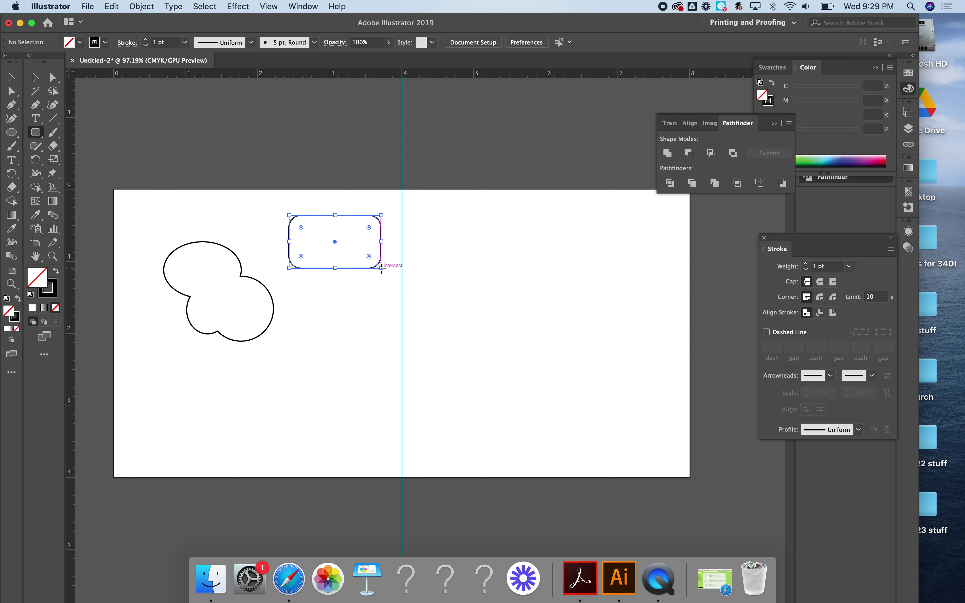
left_click_drag(382, 268, 382, 268)
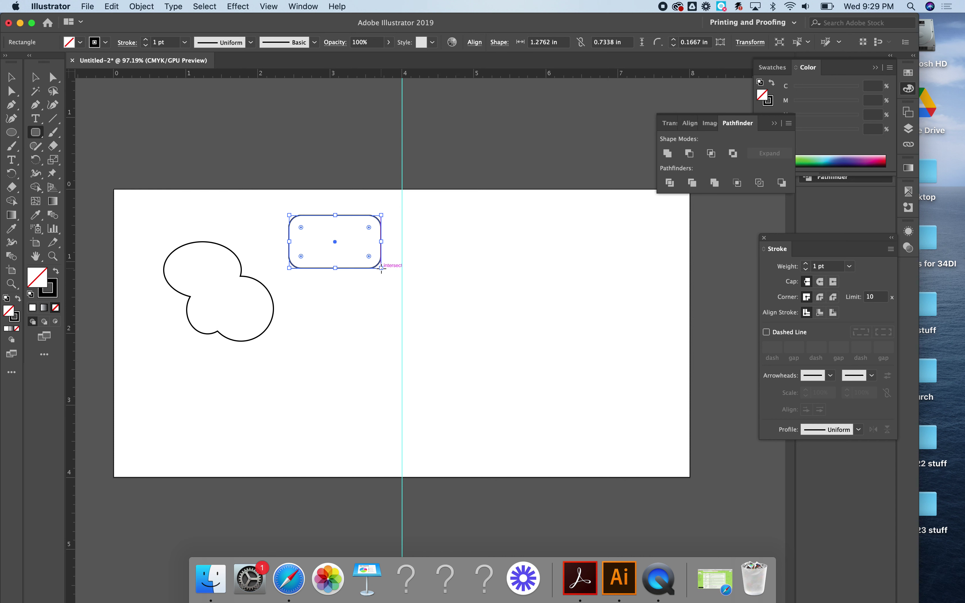
left_click(34, 77)
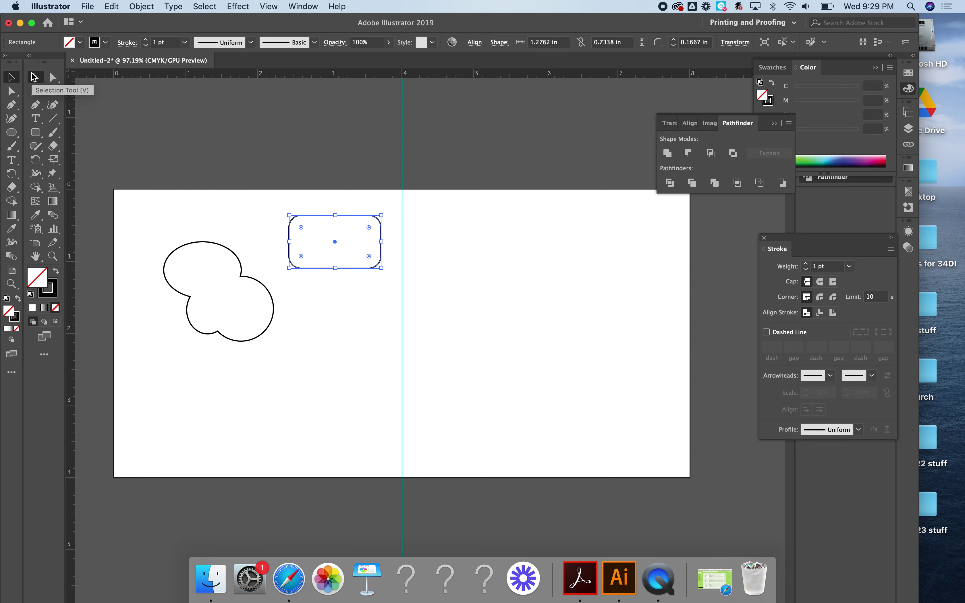
key("super+shift+a")
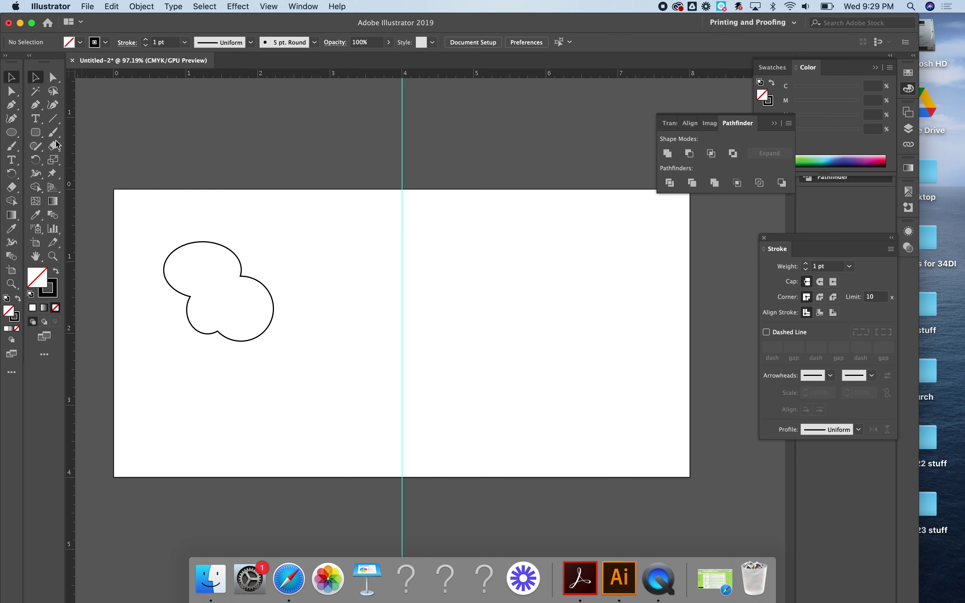
- Type 'Becky', enlarge it to about 24.4 pt, and tilt it inside the cloud
left_click(35, 120)
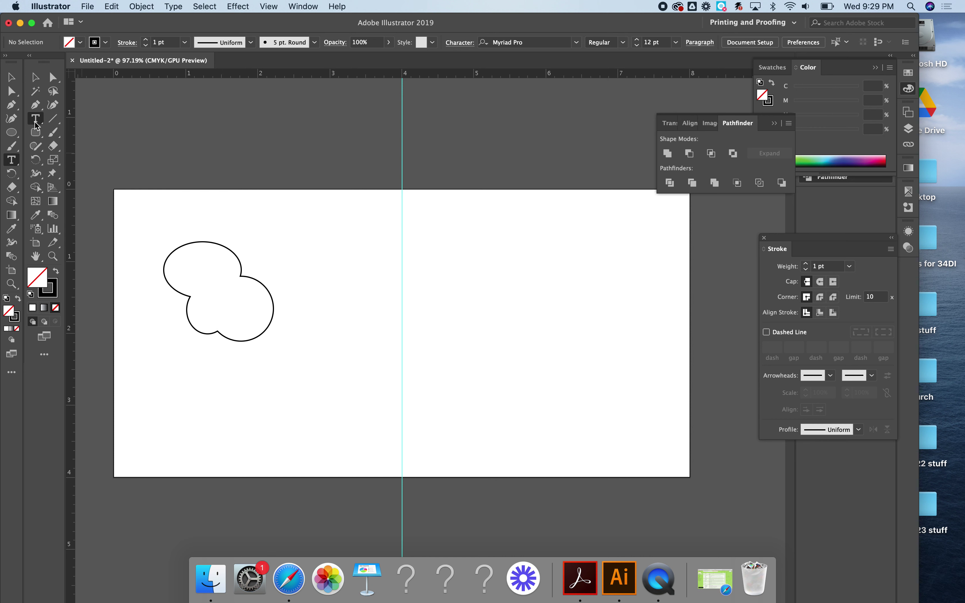
left_click(267, 230)
type("Beck")
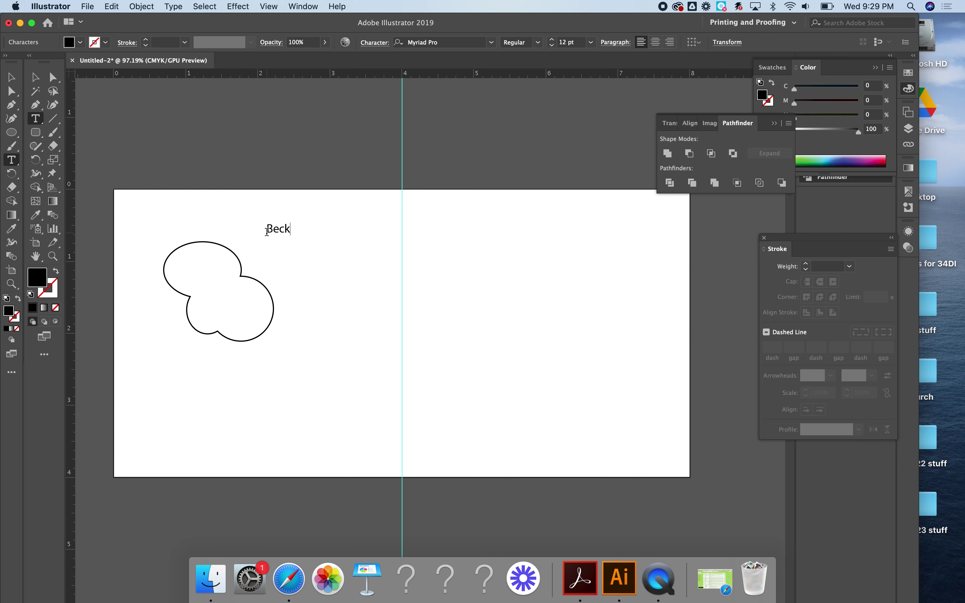
type("y")
left_click(35, 77)
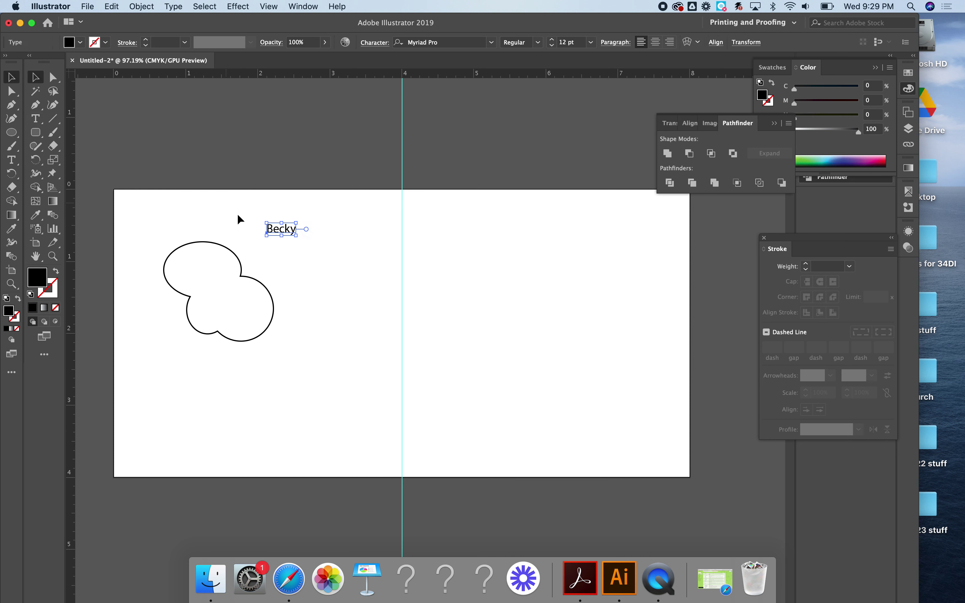
left_click_drag(296, 235, 231, 300)
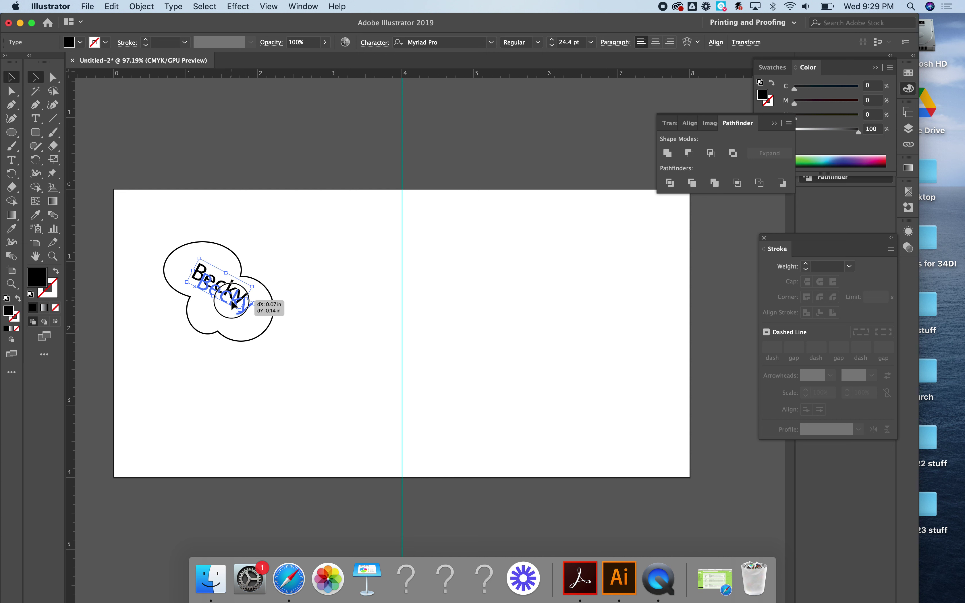
left_click(219, 228)
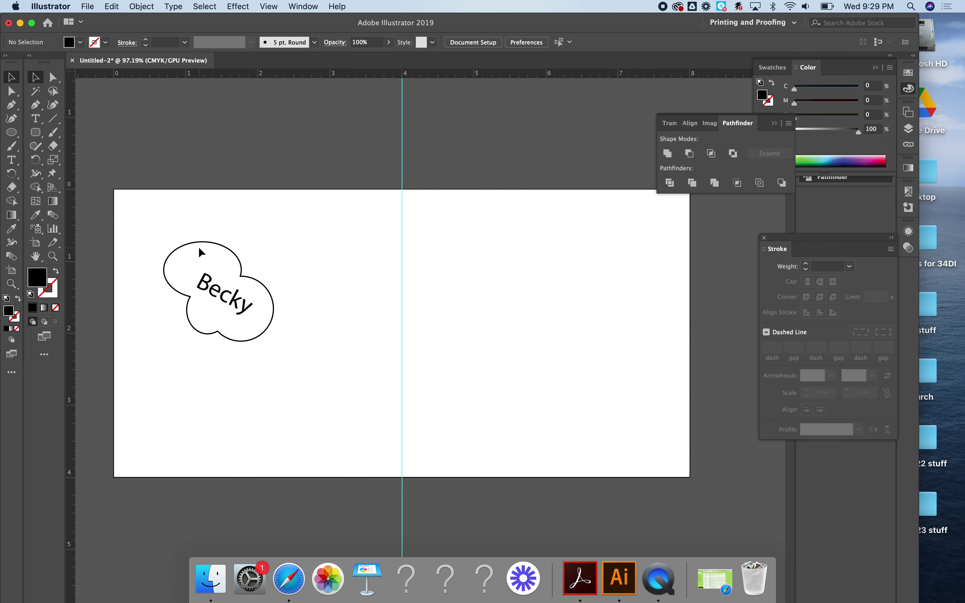
- Draw a small circle with an outline and no fill near the top-left
left_click(37, 133)
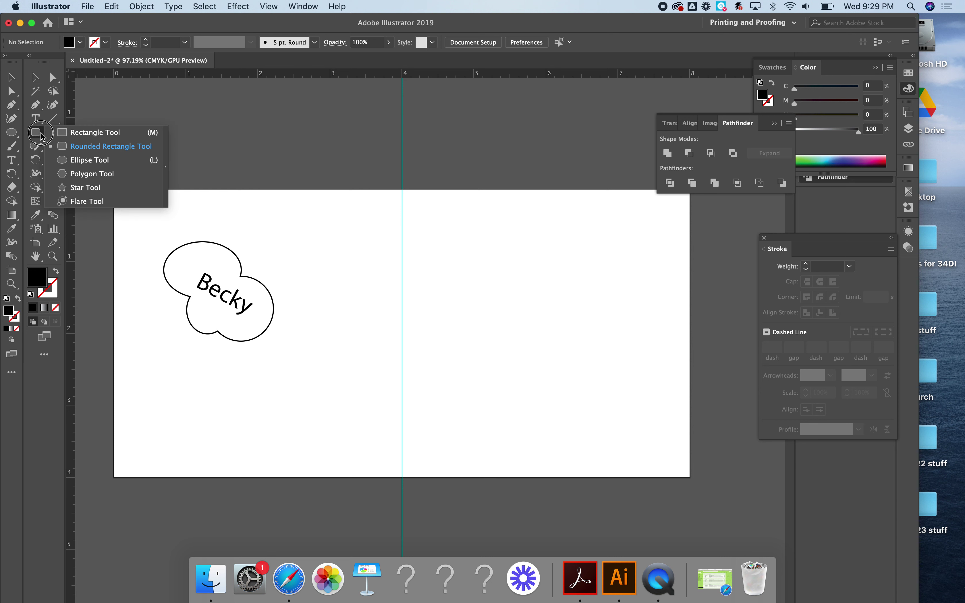
left_click(90, 160)
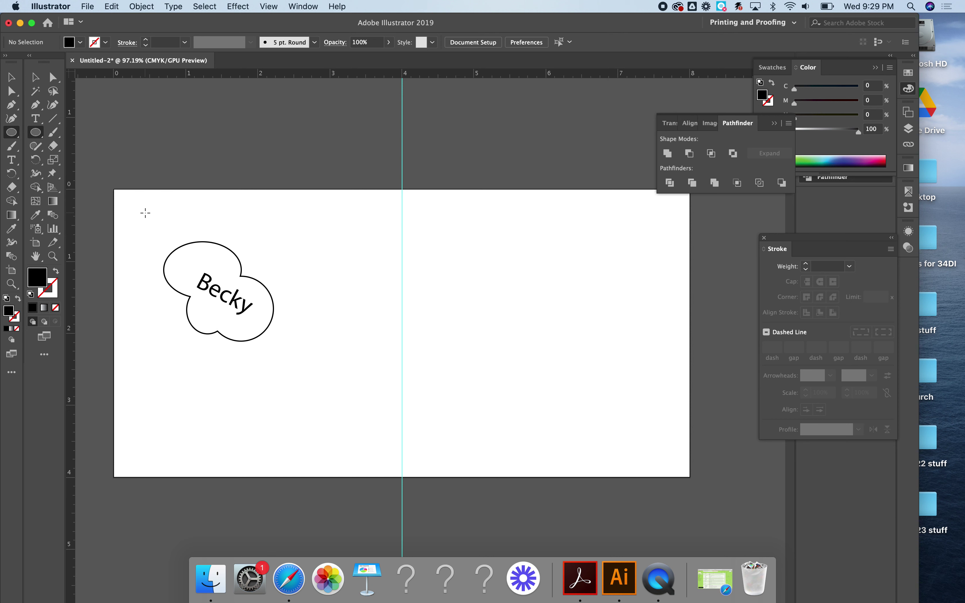
left_click_drag(146, 212, 156, 224)
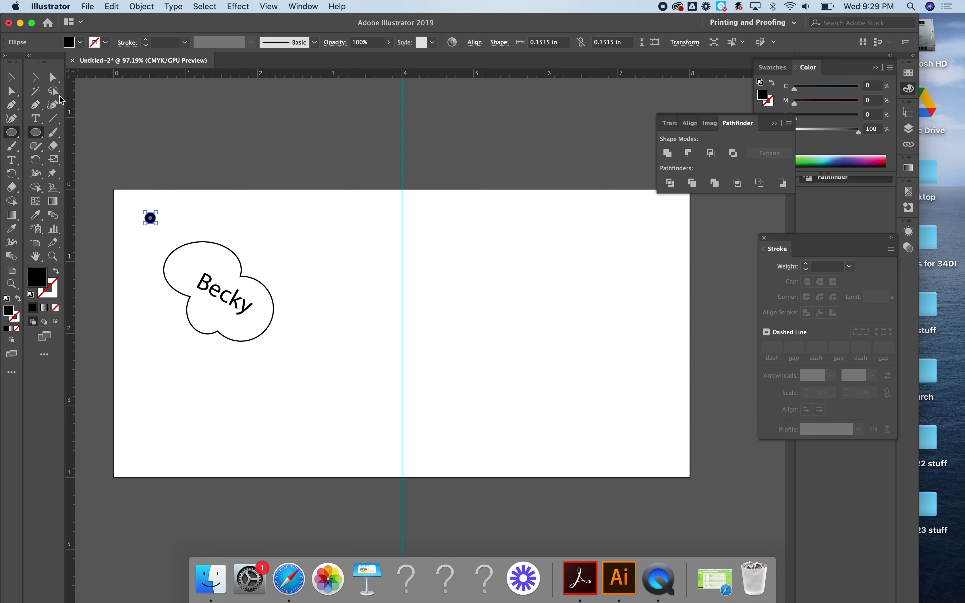
left_click(56, 271)
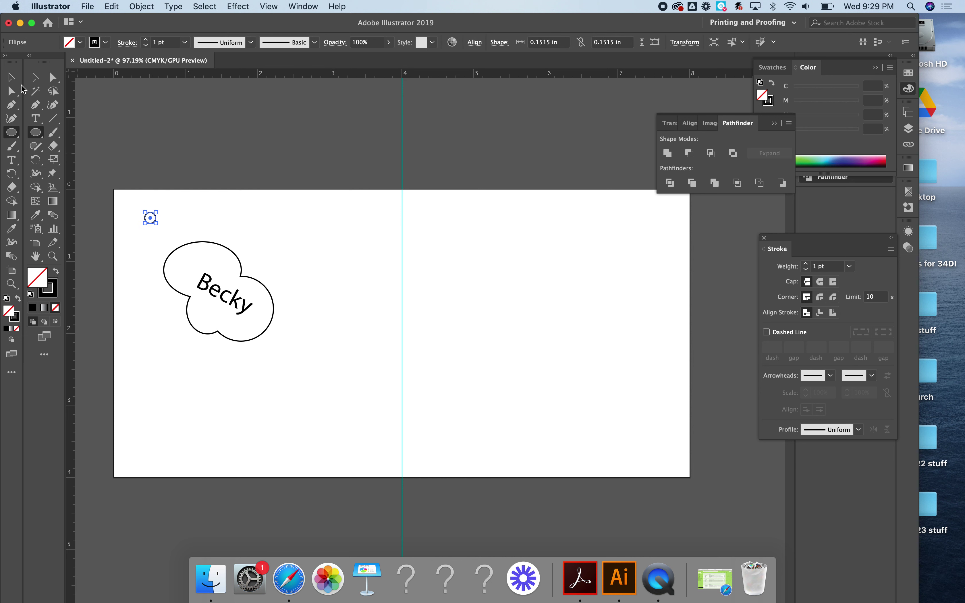
- Position the small circle as a hole inside the cloud's upper-left lobe
left_click(35, 79)
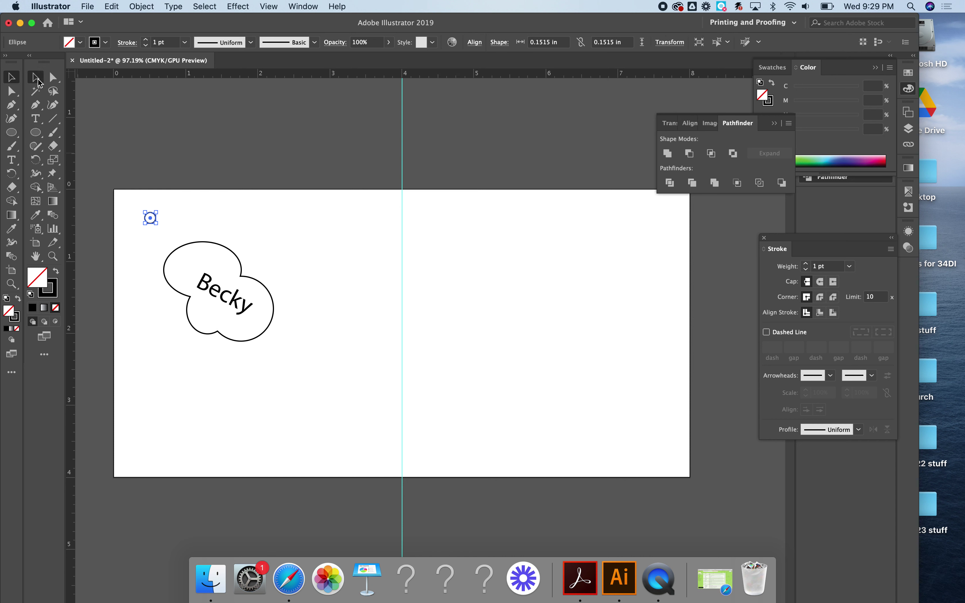
left_click(151, 219)
left_click_drag(151, 219, 174, 268)
scroll(174, 268, "up", 5)
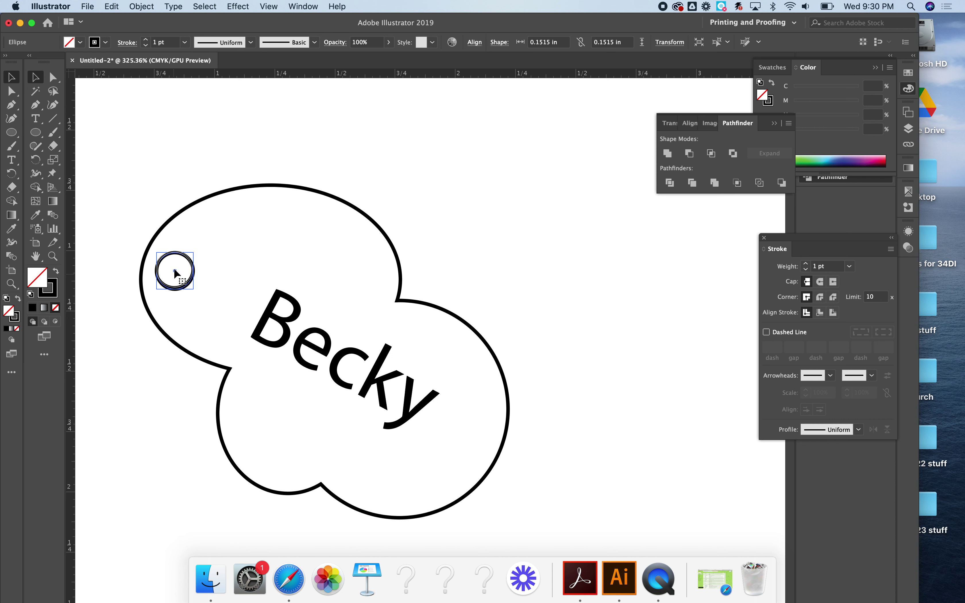
mouse_move(174, 267)
left_mouse_down()
mouse_move(182, 265)
mouse_move(168, 261)
left_mouse_up()
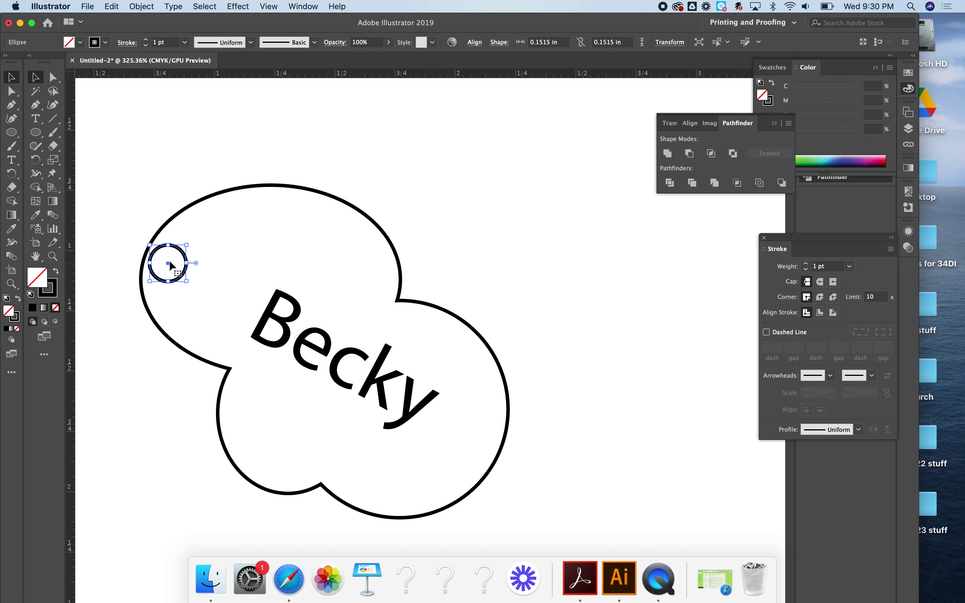
left_click_drag(167, 262, 173, 262)
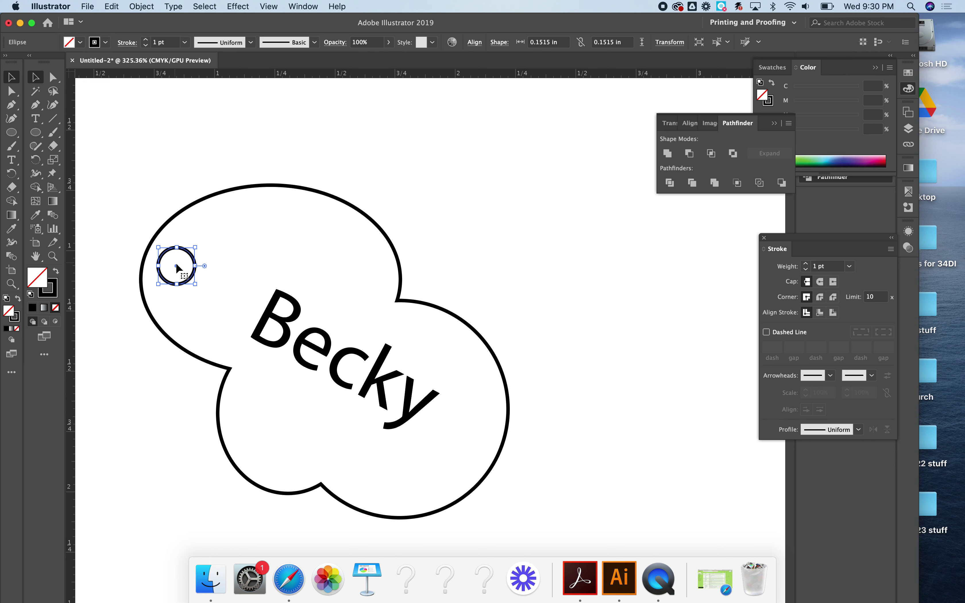
left_click_drag(176, 262, 177, 264)
left_click(120, 206)
scroll(201, 387, "down", 5)
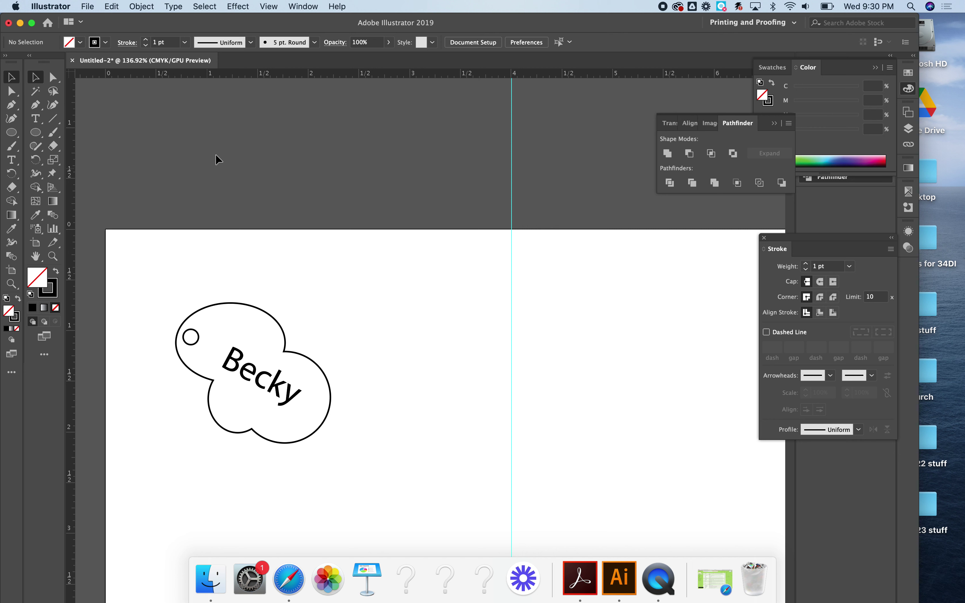
- Group the cloud, hole and name, and move the tag to the artboard's top-left
left_click_drag(167, 299, 355, 467)
key("super+g")
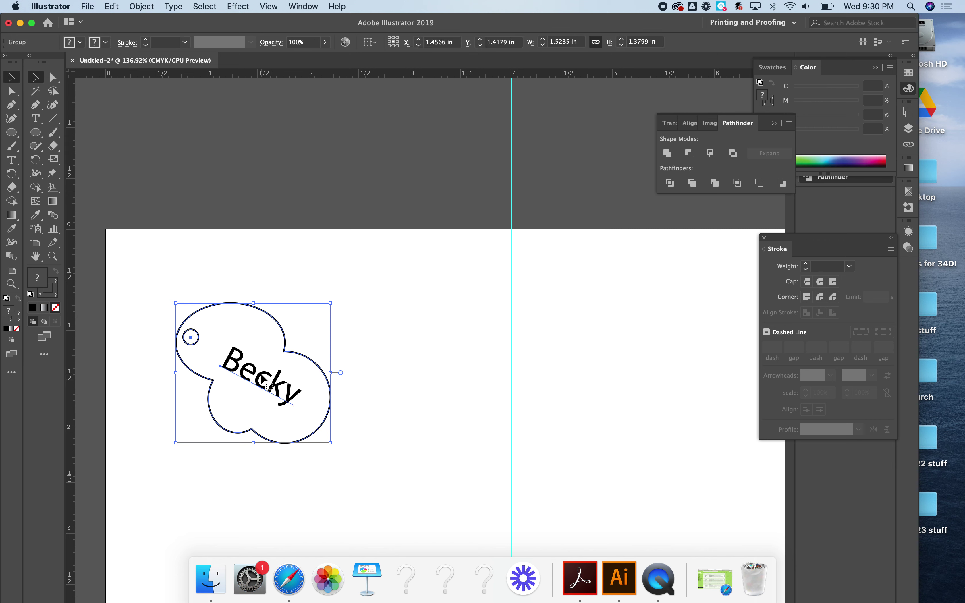
left_click_drag(261, 379, 193, 308)
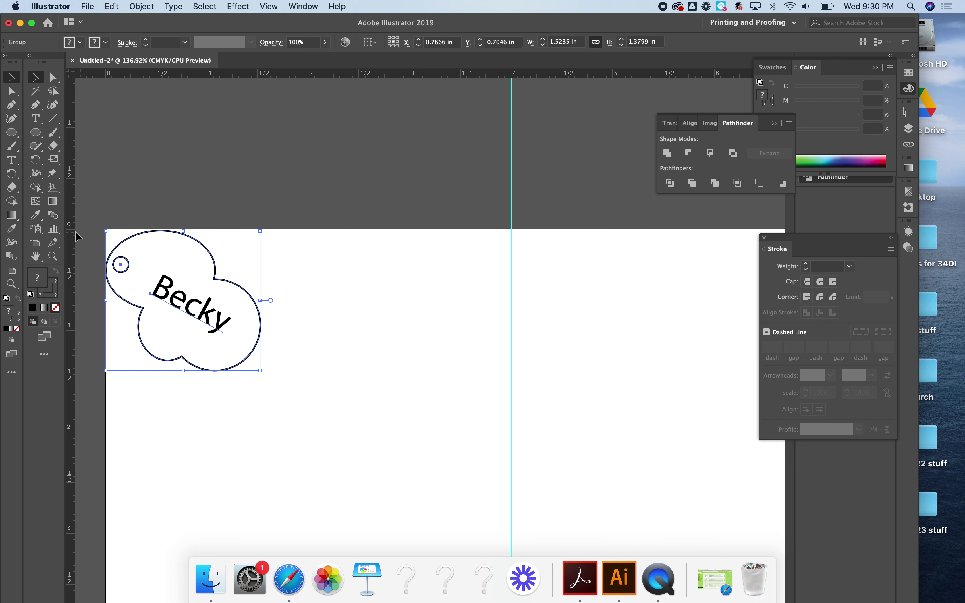
- Place guides at the tag's right edge (~1.52 in) and bottom edge (~1.42 in)
left_click_drag(279, 271, 260, 266)
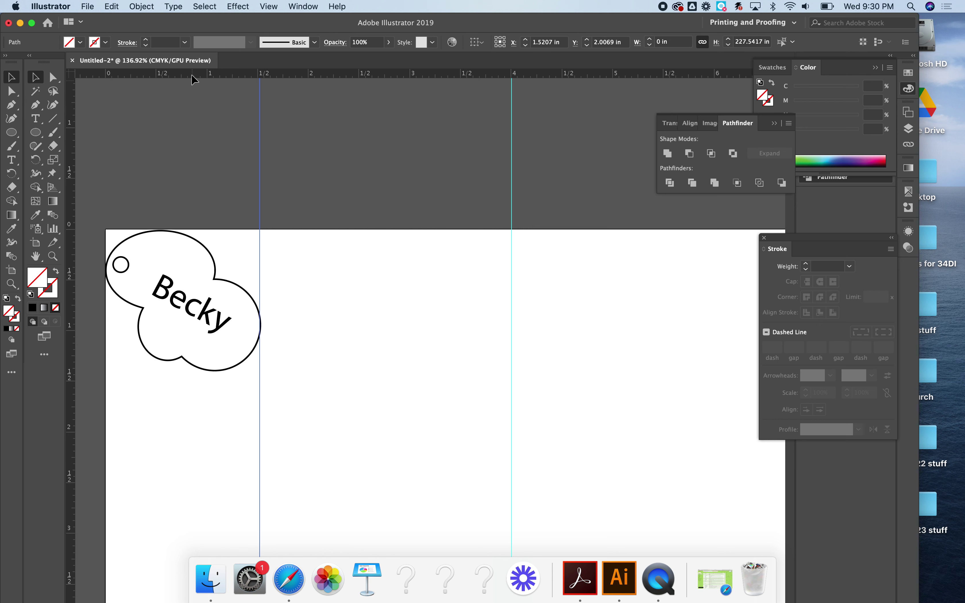
left_click_drag(192, 76, 176, 373)
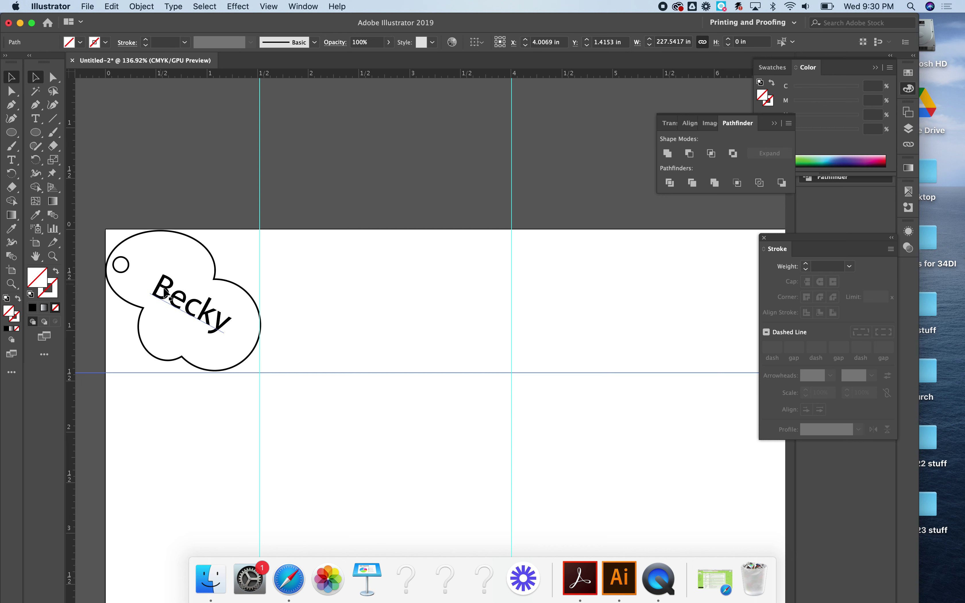
- Scale the tag group from its bottom-right handle to about 2.23 x 2.02 in
left_click(168, 296)
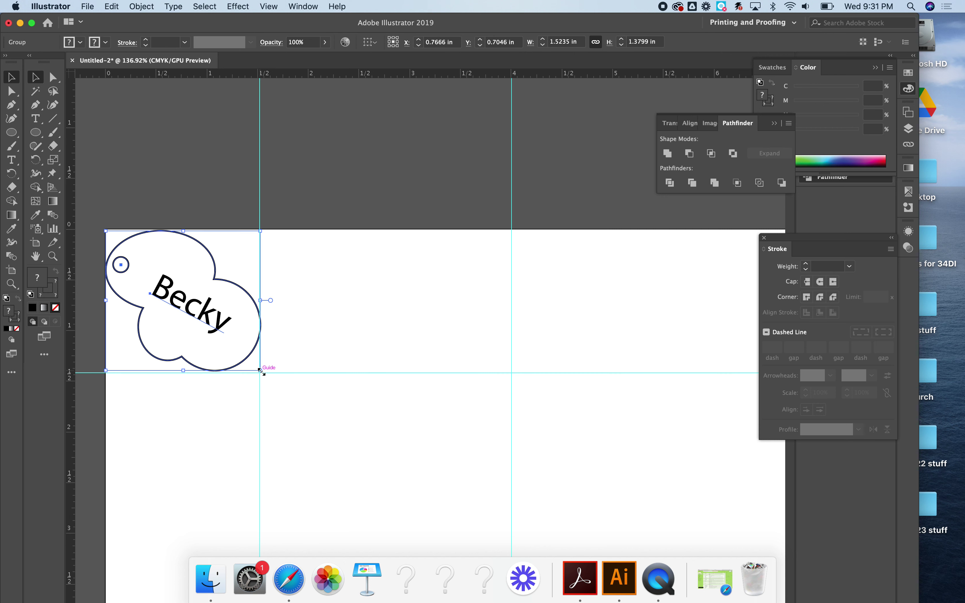
left_click_drag(260, 372, 353, 434)
left_click(133, 291)
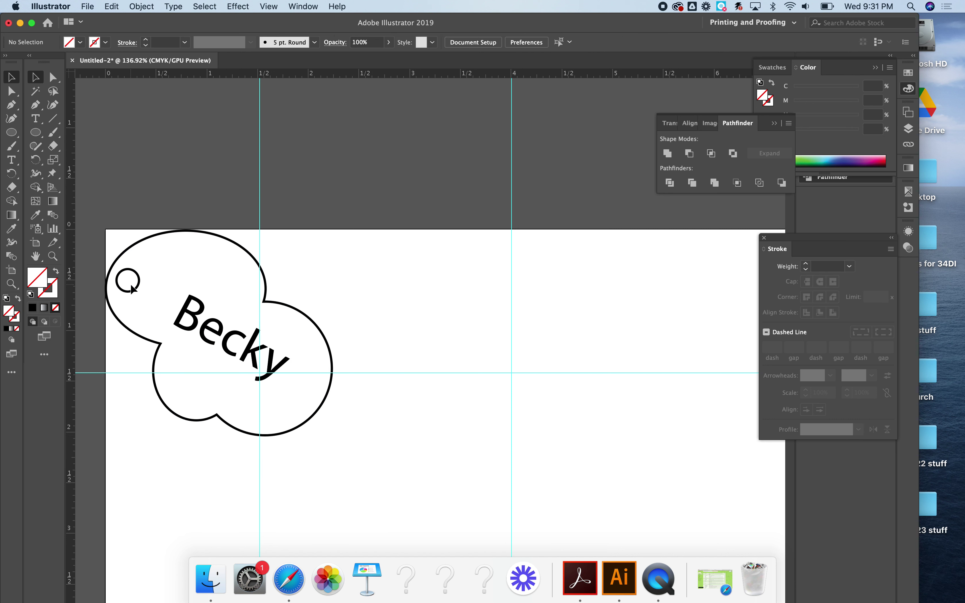
left_click(52, 78)
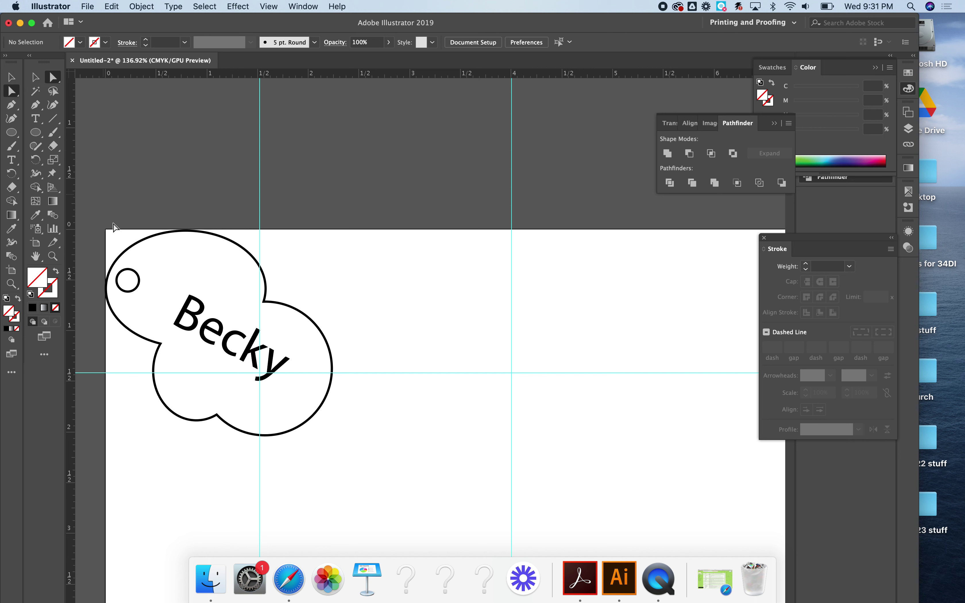
left_click(36, 78)
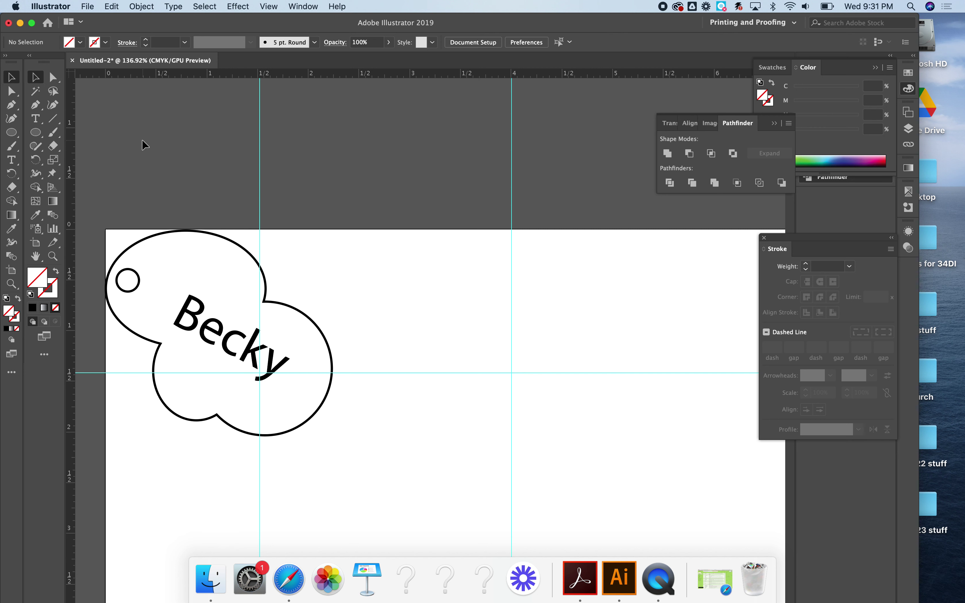
left_click(135, 281)
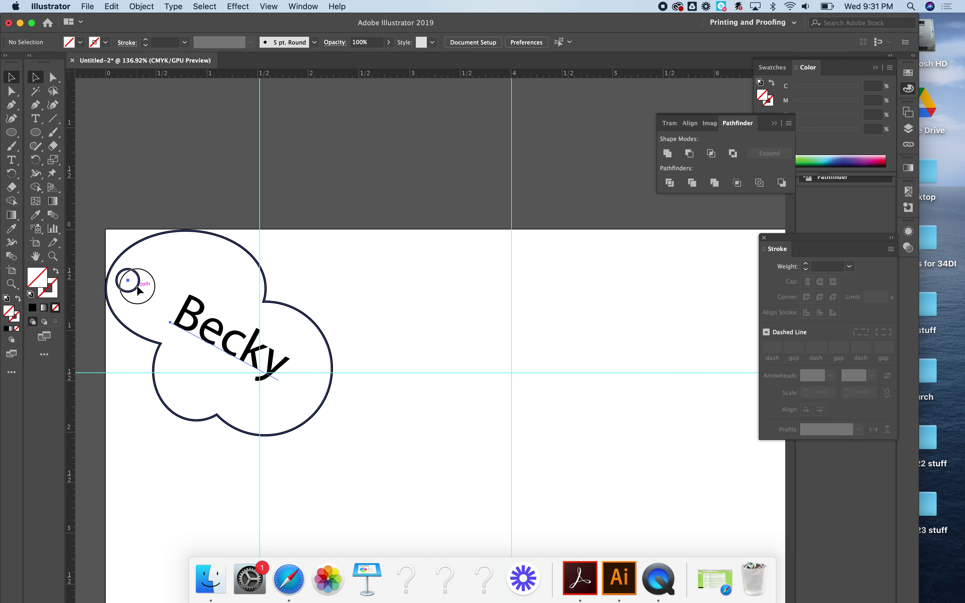
- Ungroup the tag and shrink the hole circle to about 0.15 in
left_click(141, 6)
left_click(152, 60)
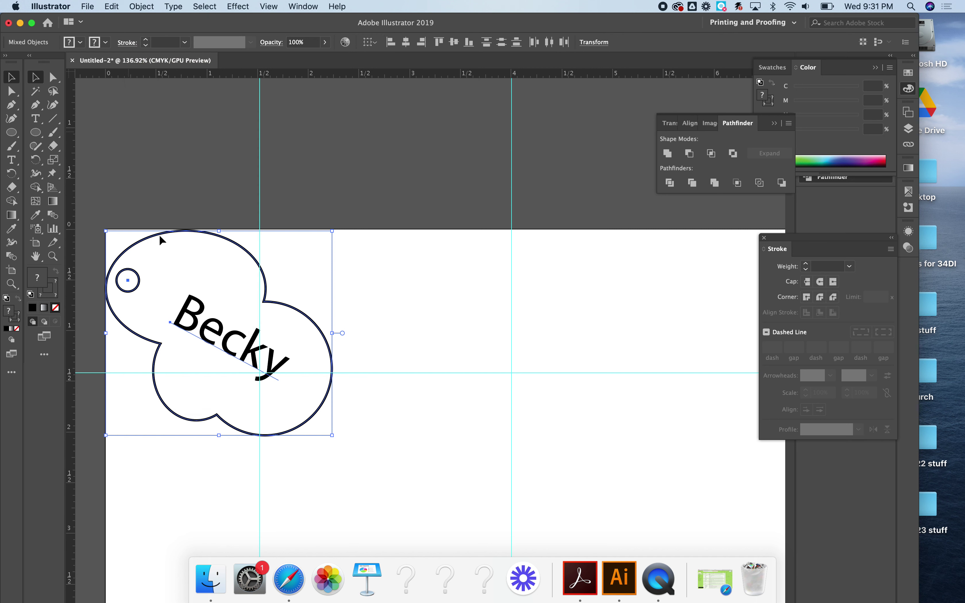
left_click(142, 175)
left_click(135, 286)
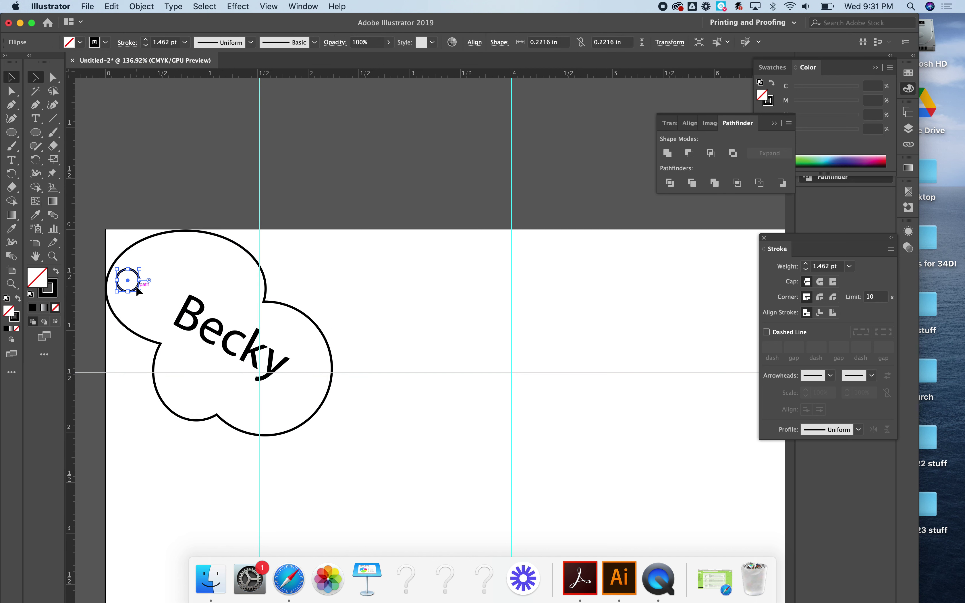
mouse_move(140, 291)
left_mouse_down()
mouse_move(152, 296)
mouse_move(121, 283)
left_mouse_up()
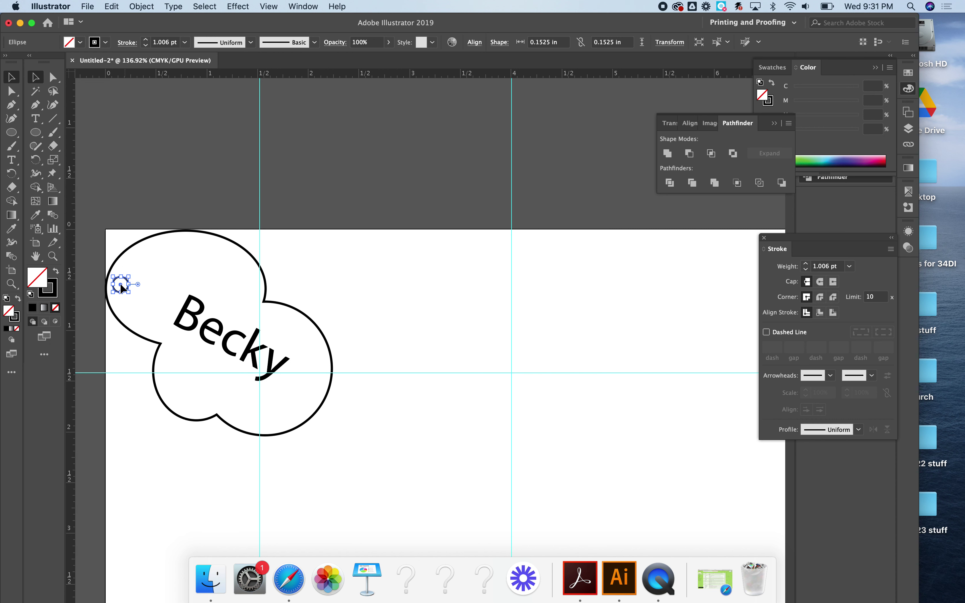
left_click(171, 101)
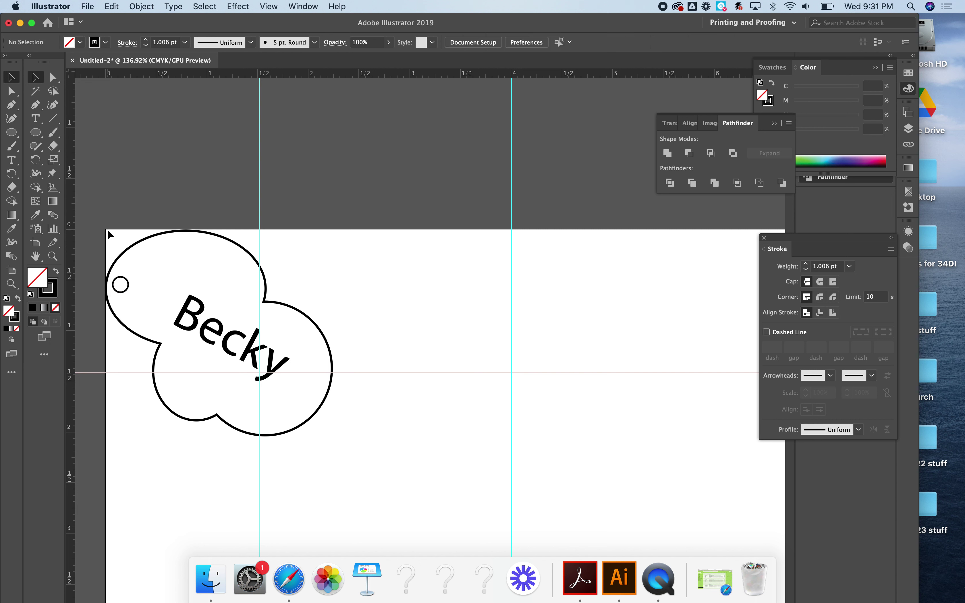
- Regroup the tag and move it to X 1.3792 in, Y 1.2896 in
left_click_drag(108, 233, 337, 443)
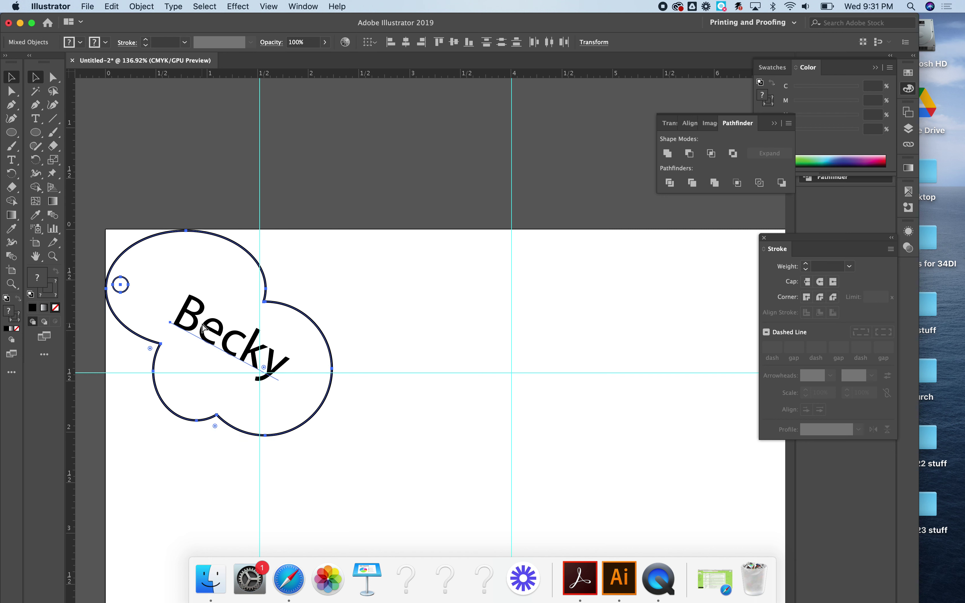
key("super+g")
left_click_drag(203, 325, 218, 347)
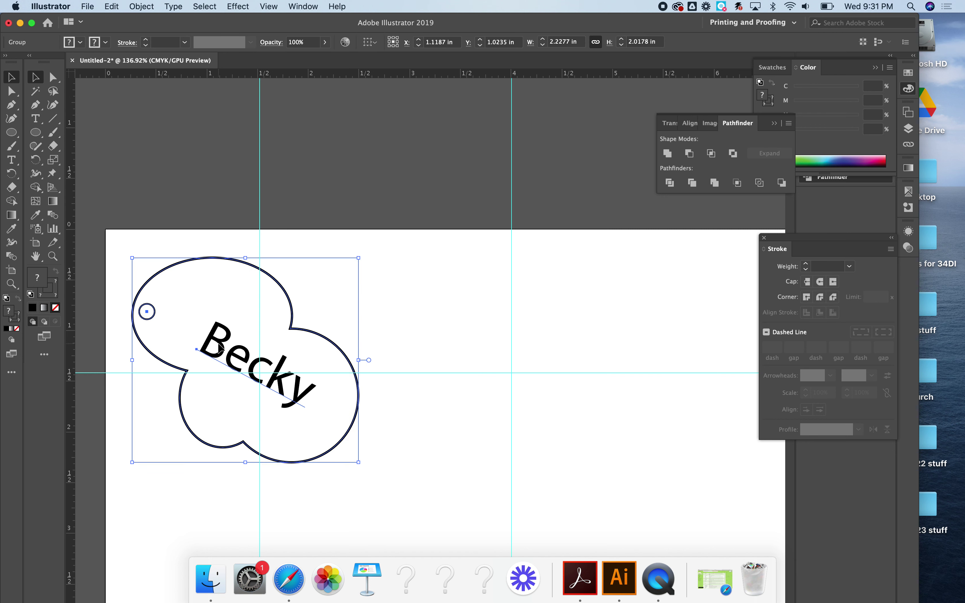
left_click(231, 361)
- Paste a copy of the tag and place it at X 3.7931 in, Y 1.1846 in
scroll(225, 370, "down", 4)
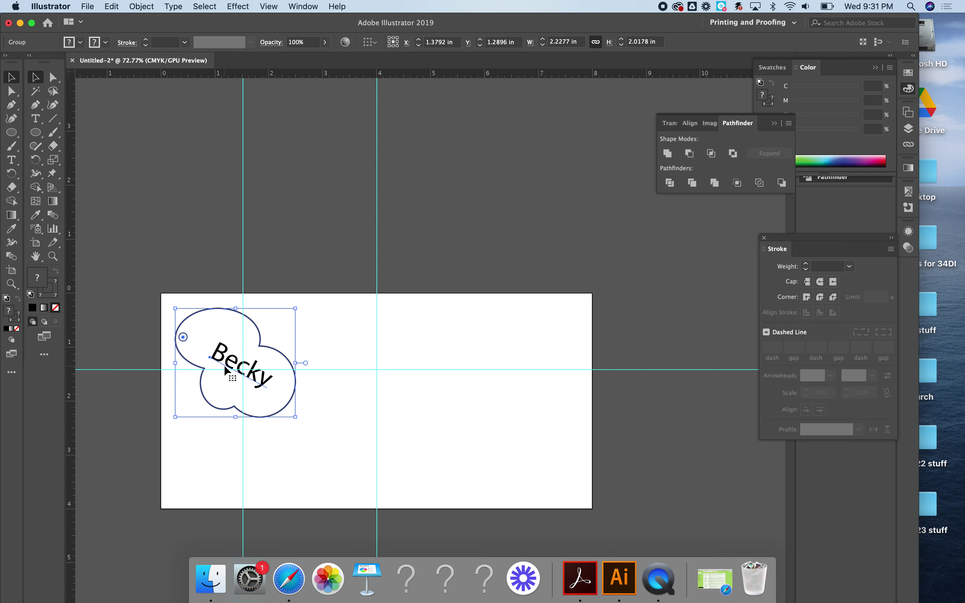
key("a")
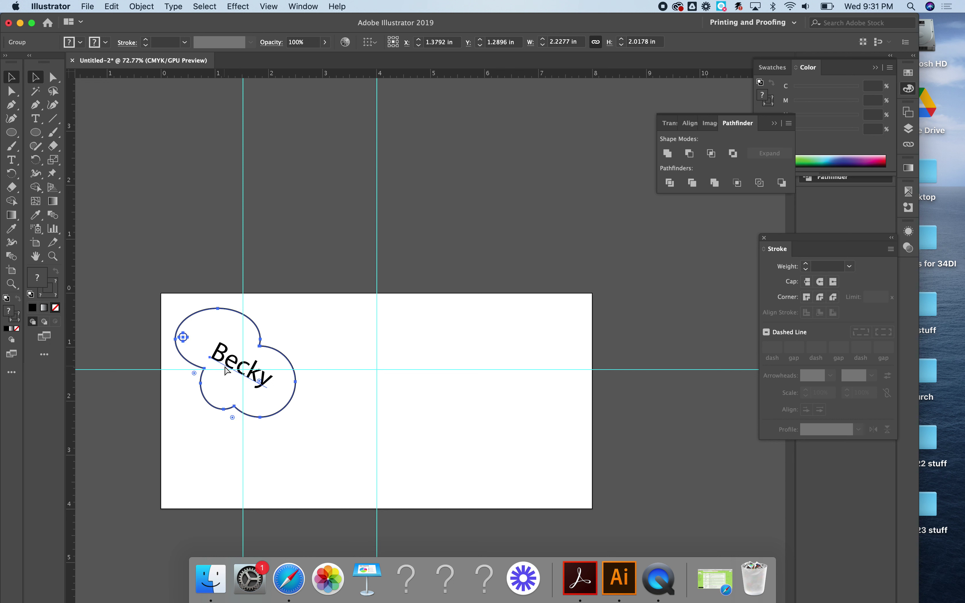
key("super+c")
key("super+v")
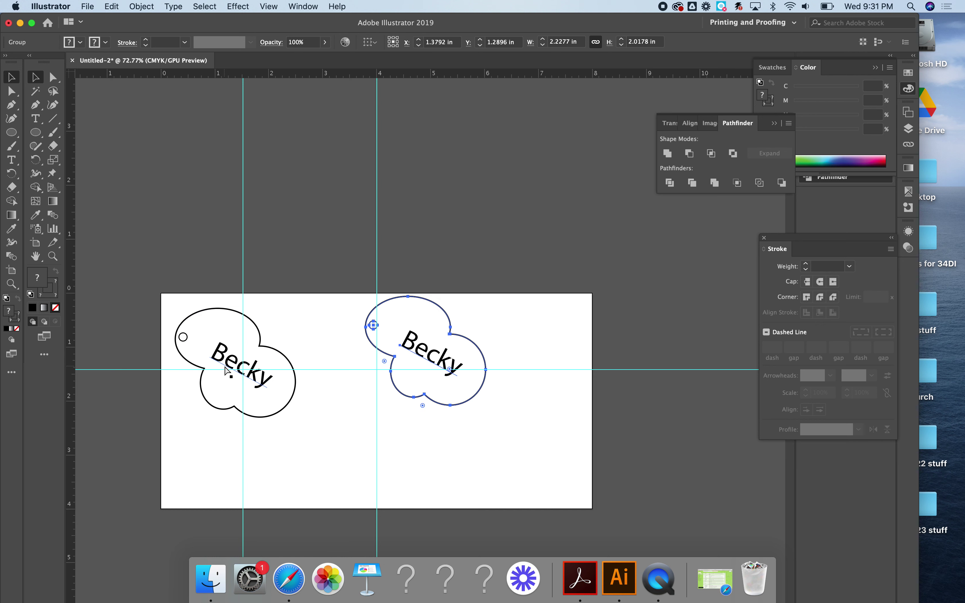
key("v")
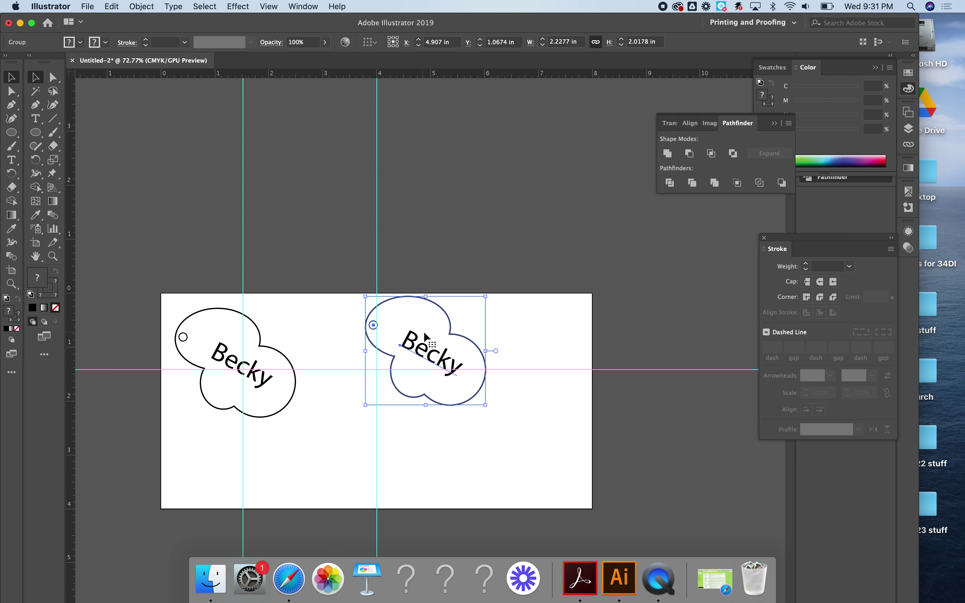
left_click_drag(433, 361, 373, 367)
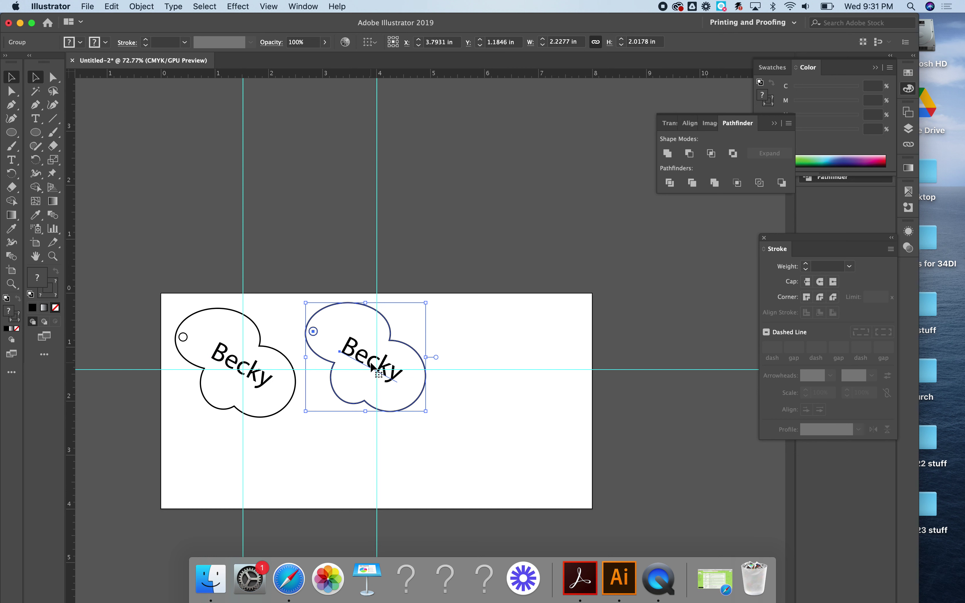
- Reflect the copied Becky cloud across the vertical axis and lower it level with the original
left_click(142, 7)
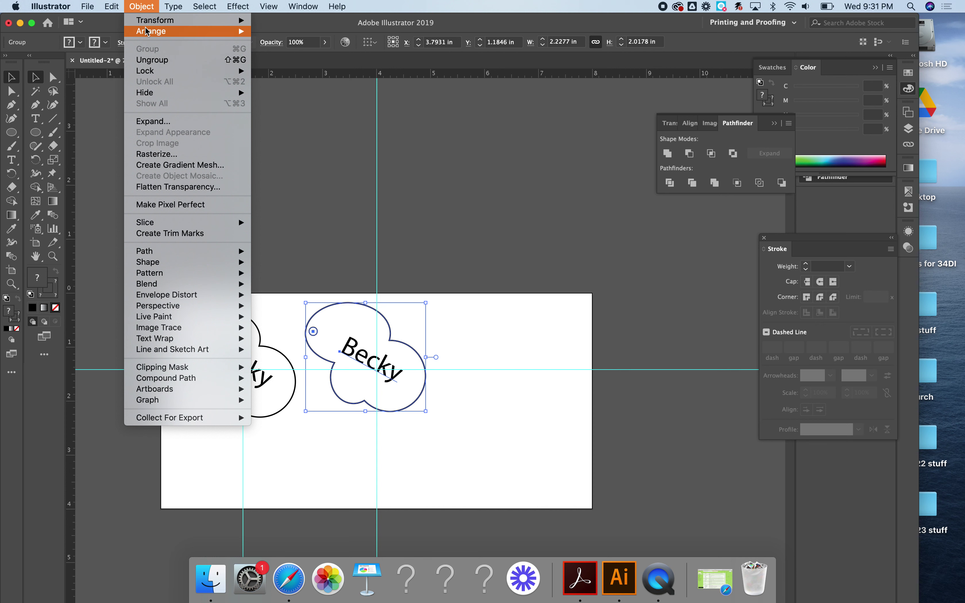
mouse_move(149, 25)
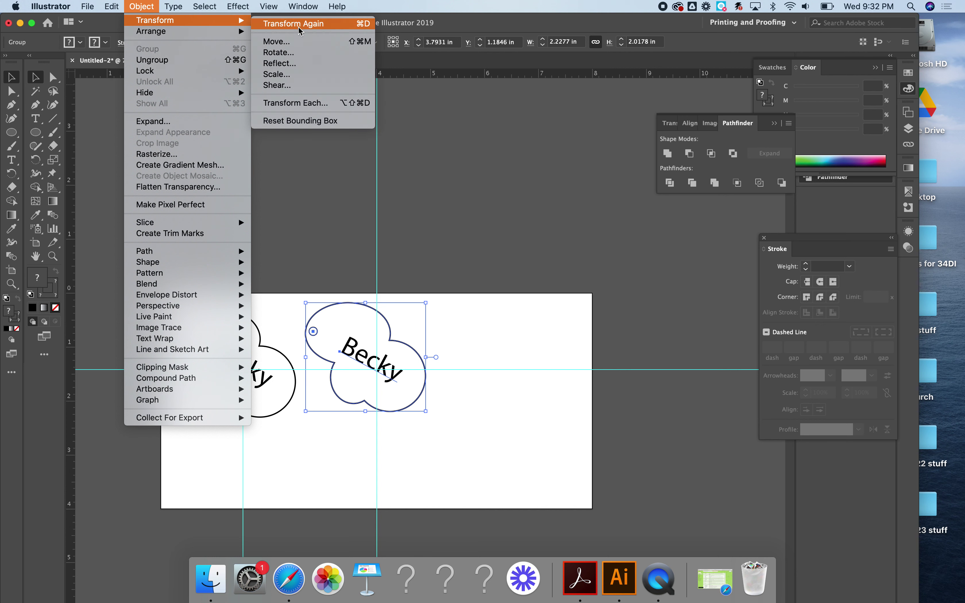
left_click(300, 62)
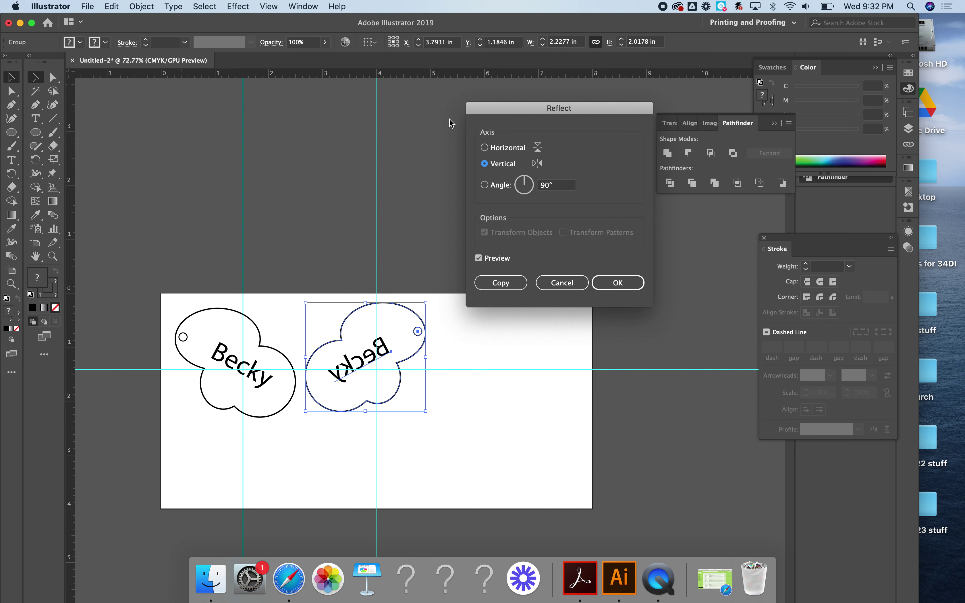
left_click_drag(564, 113, 398, 83)
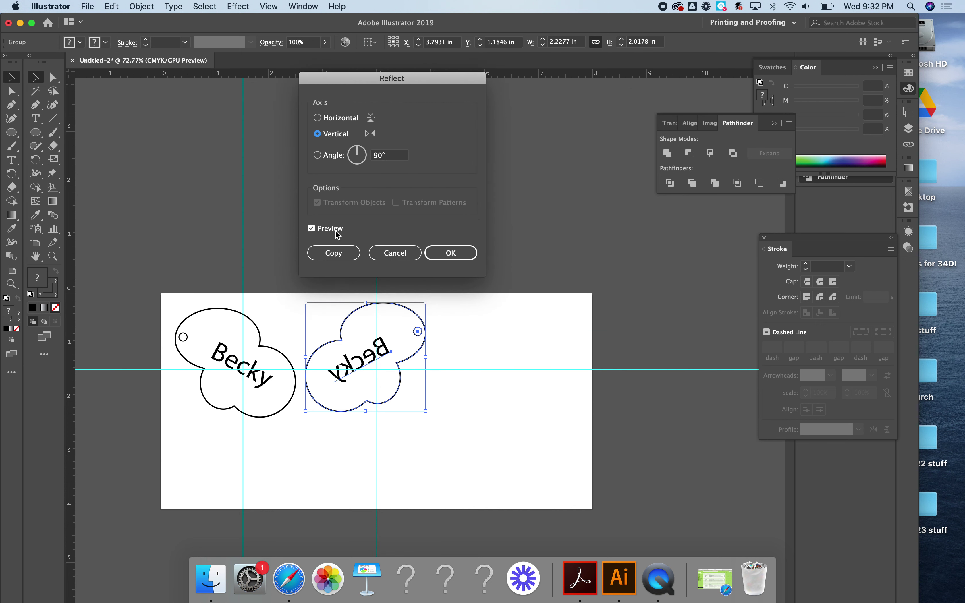
left_click(312, 229)
left_click(312, 228)
left_click(311, 229)
left_click(312, 229)
left_click(451, 253)
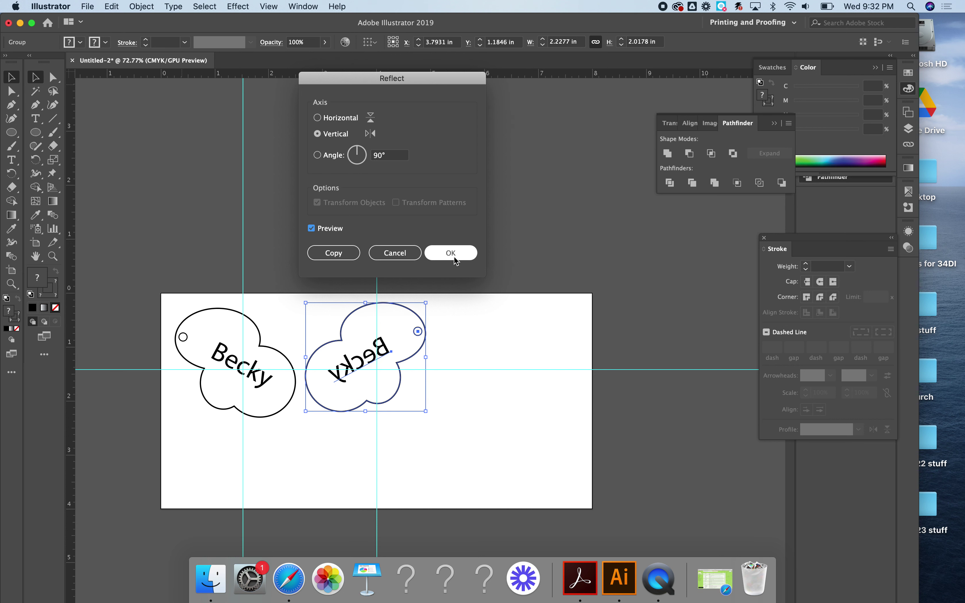
left_click_drag(375, 359, 341, 386)
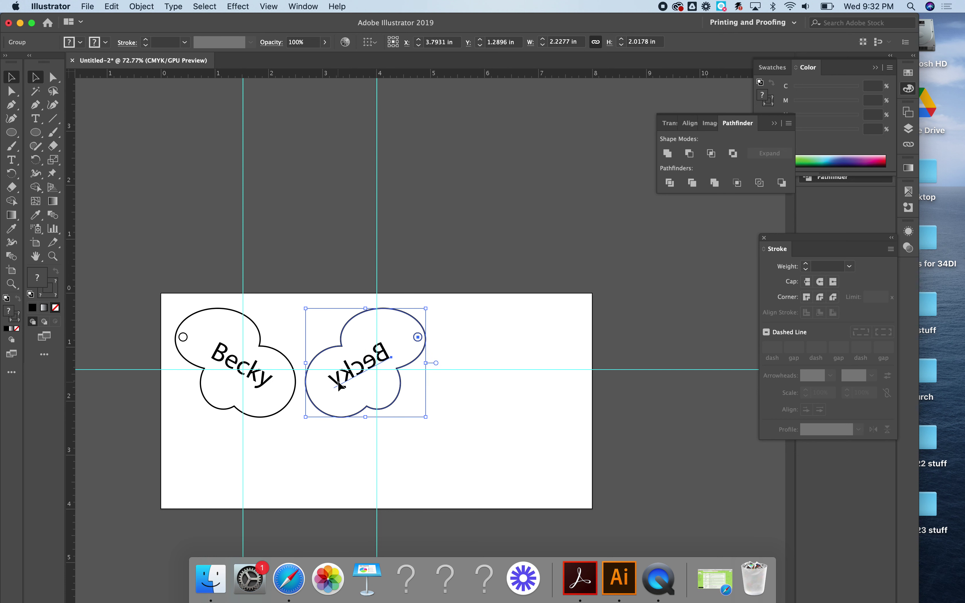
- Select the mirrored Becky text inside the copied cloud and delete it
left_click(330, 259)
left_click(400, 383)
left_click(53, 77)
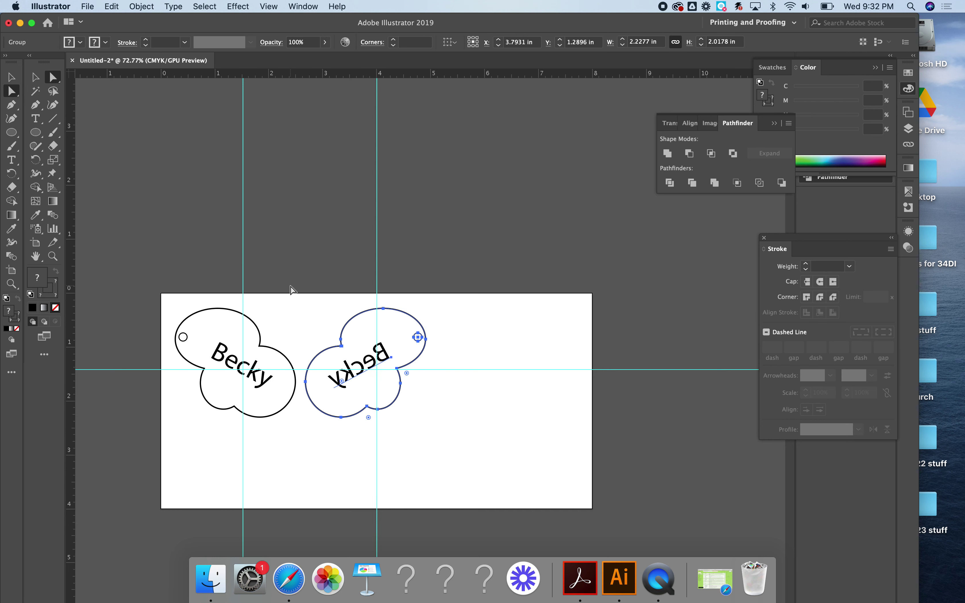
left_click(338, 248)
left_click(373, 366)
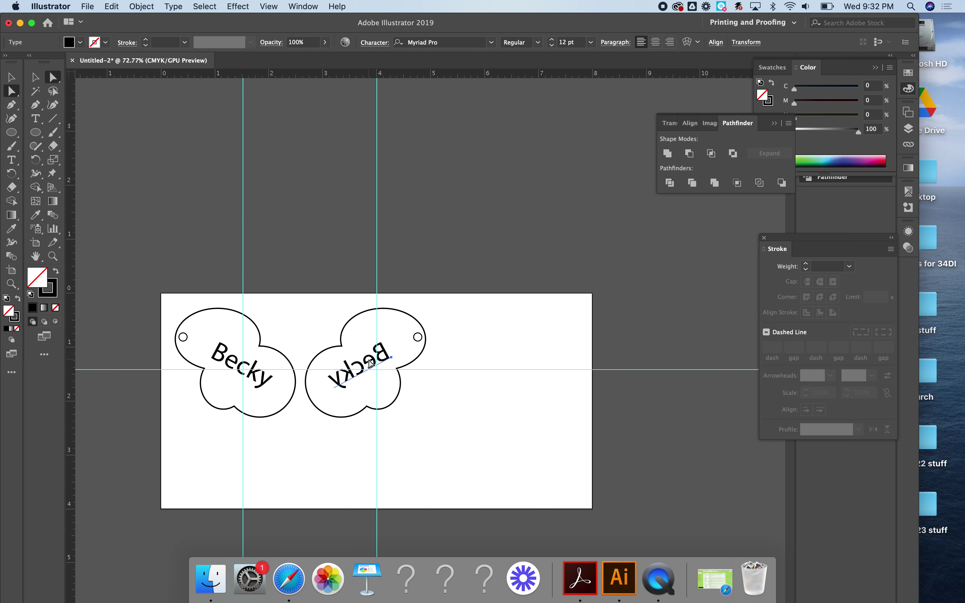
left_click(36, 77)
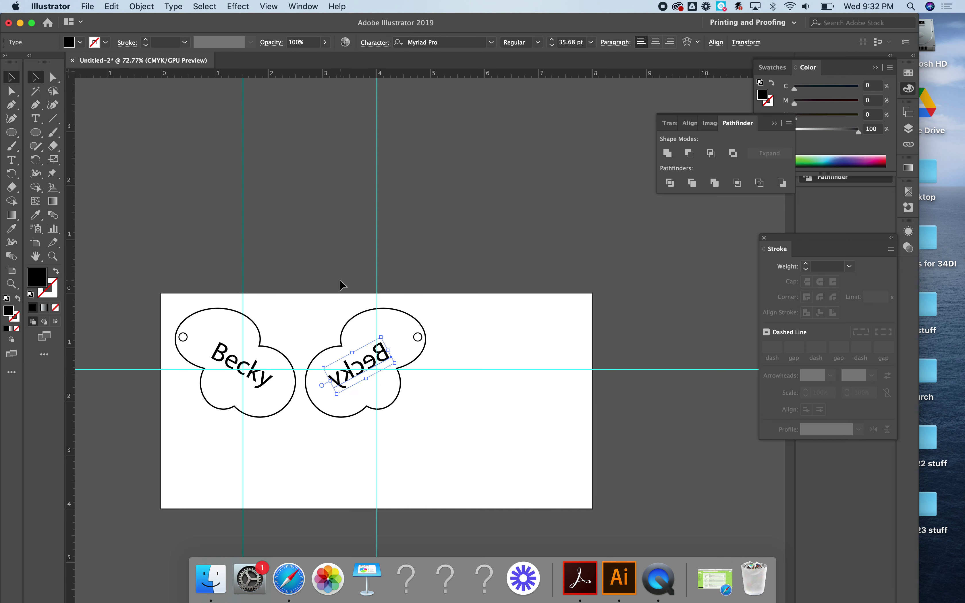
left_click_drag(367, 351, 354, 230)
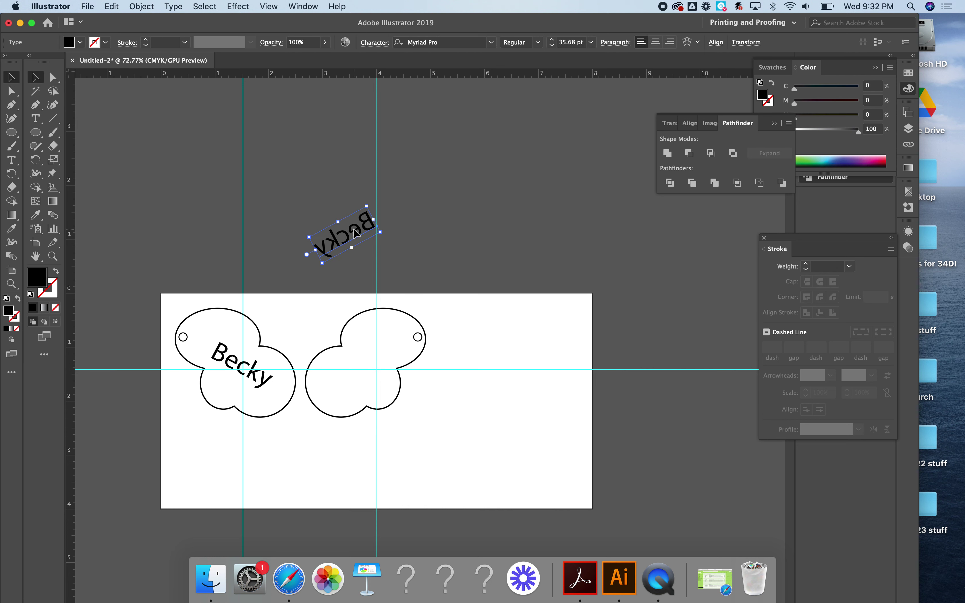
key("BackSpace")
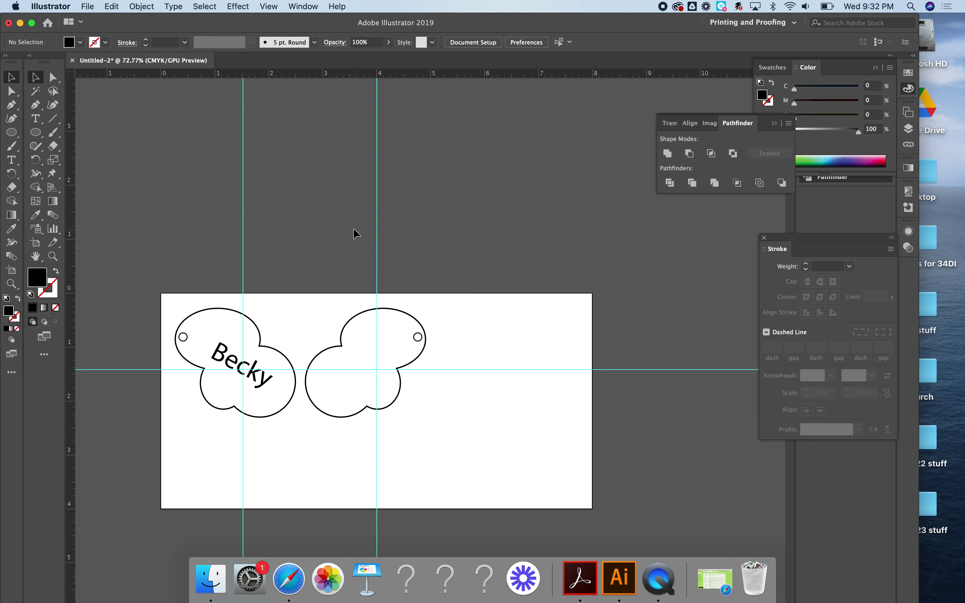
- Create the 'keychain' label as point text and move it into the right cloud
left_click(38, 120)
left_click(415, 213)
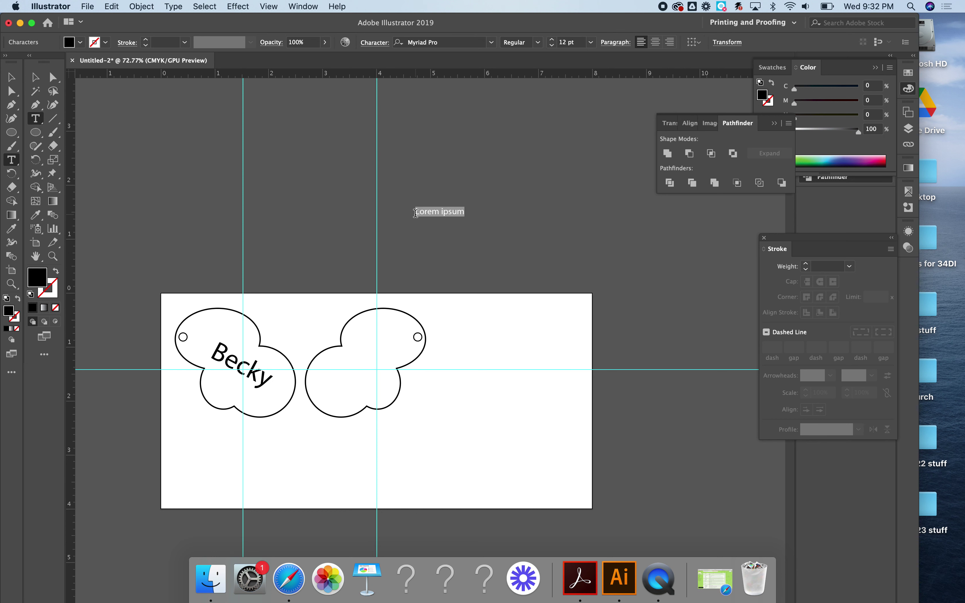
type("Ke")
left_click(36, 78)
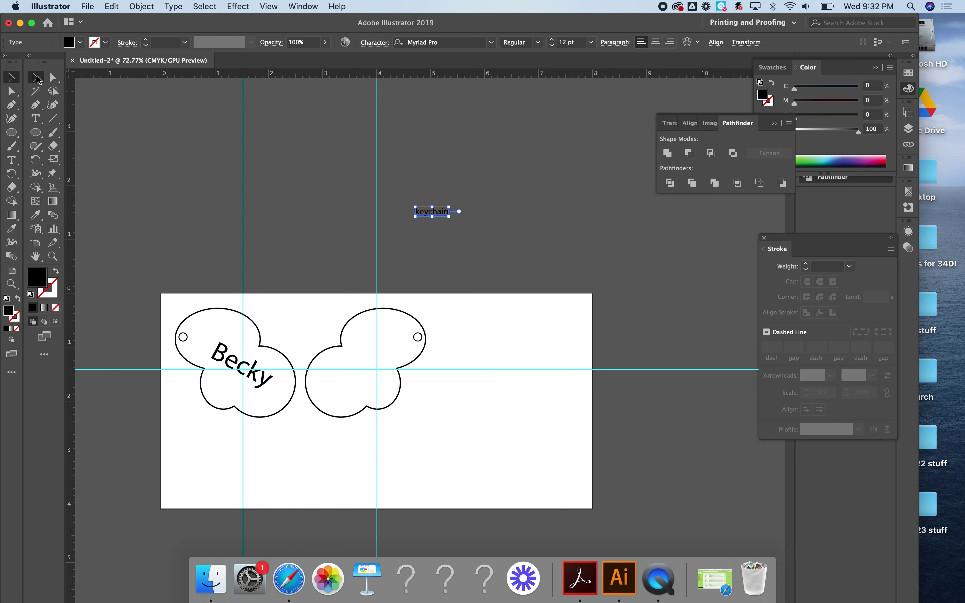
left_click_drag(440, 215, 379, 392)
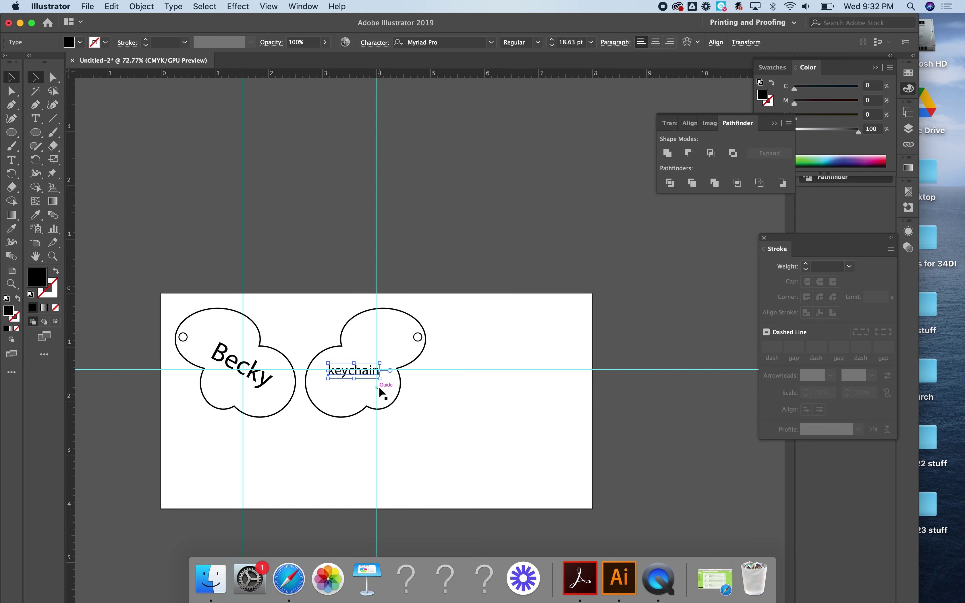
- Draw a small black star and place it inside the keychain cloud
left_click(36, 134)
left_click(82, 188)
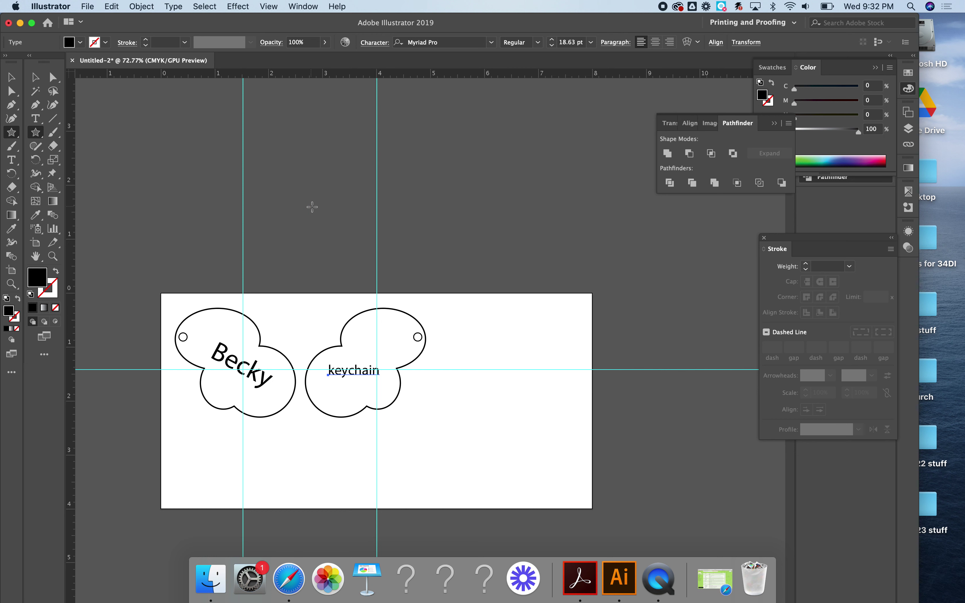
left_click_drag(310, 219, 324, 230)
left_click(35, 77)
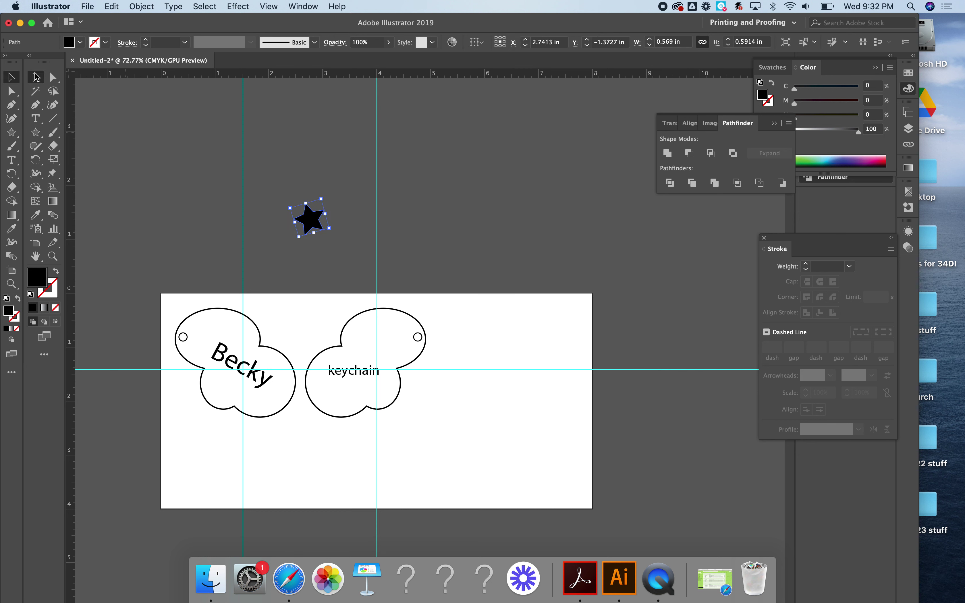
left_click_drag(311, 219, 389, 351)
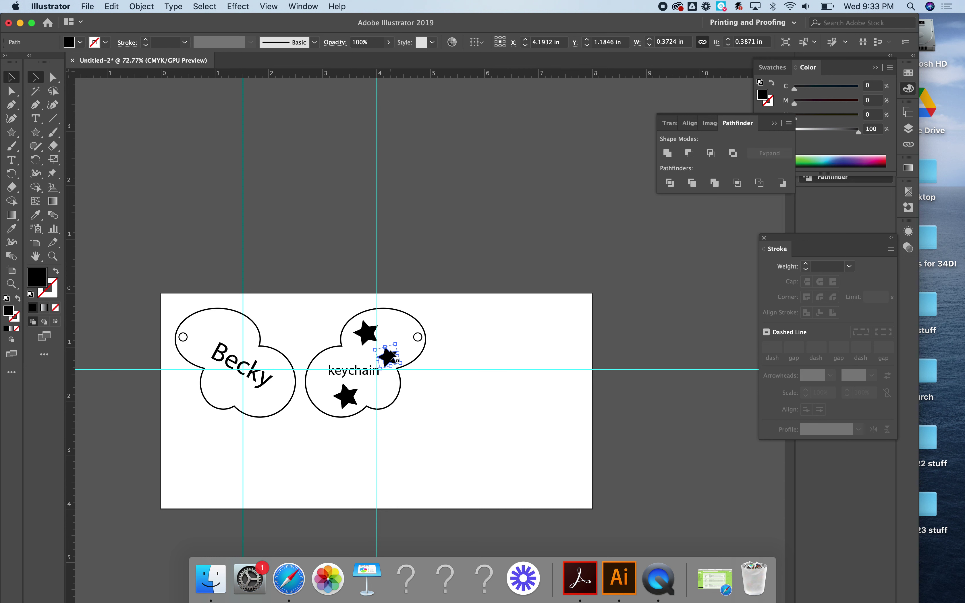
left_click(307, 296)
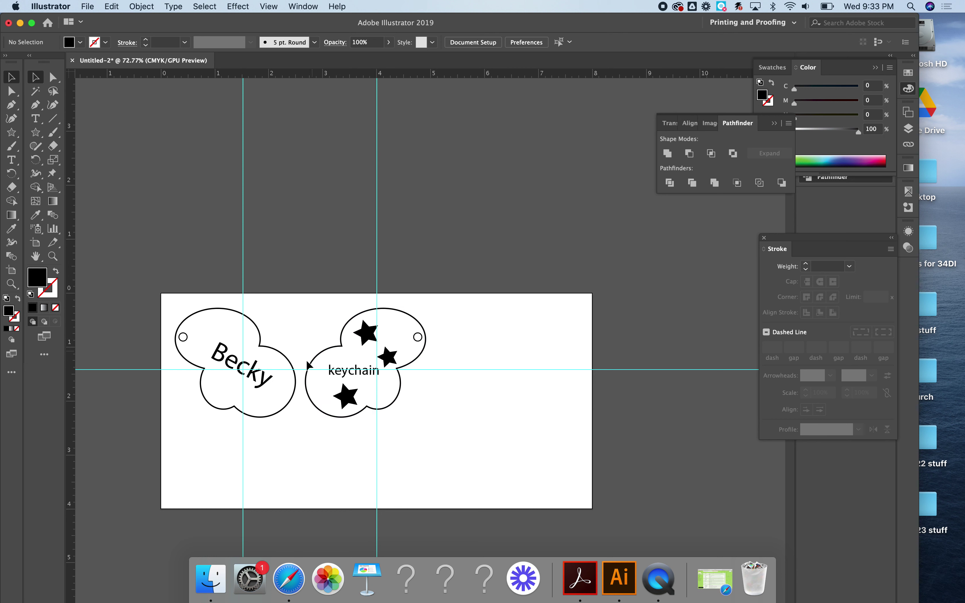
- Select both cloud keychains together and ungroup them
left_click(415, 316)
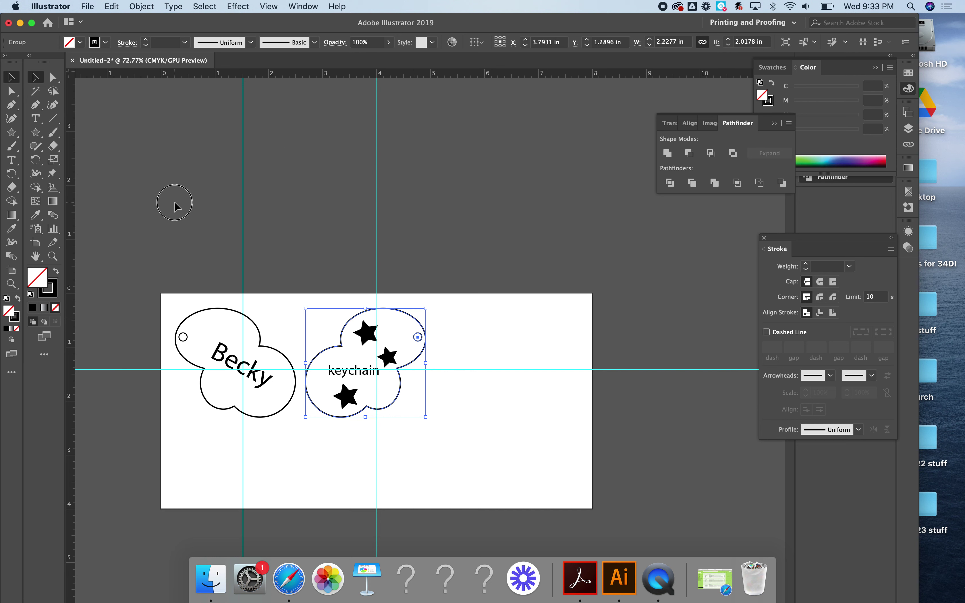
left_click_drag(157, 317, 395, 393)
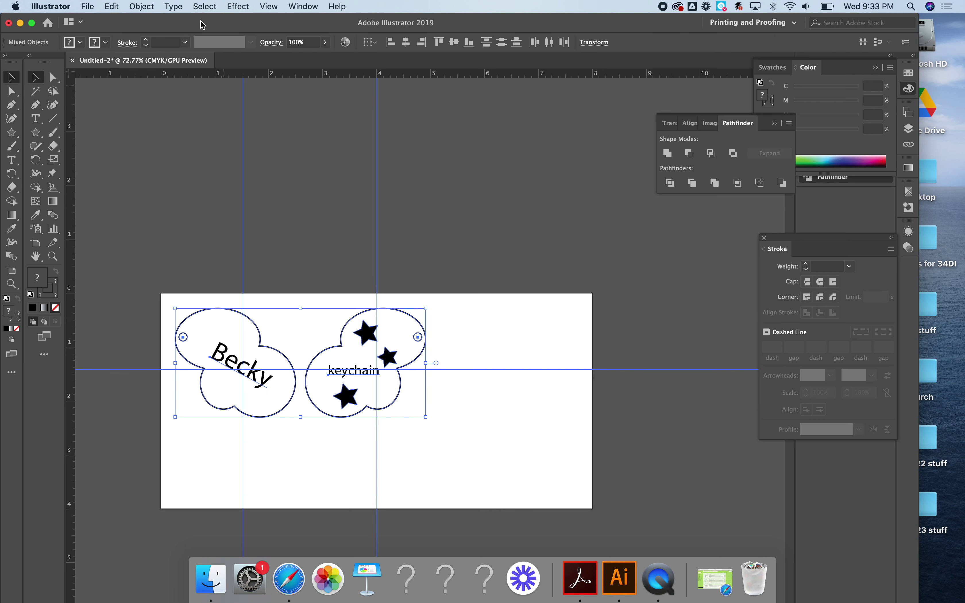
left_click(142, 6)
left_click(148, 59)
left_click(170, 172)
left_click_drag(245, 296, 429, 370)
left_click(140, 7)
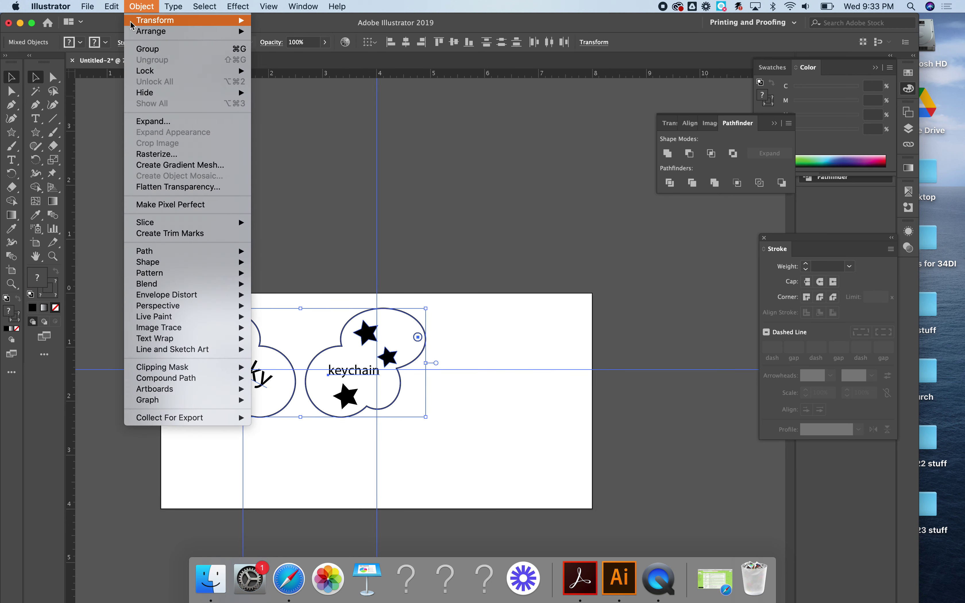
key("Escape")
- Set the Becky cloud outline's stroke weight to 0.001 pt
left_click(141, 197)
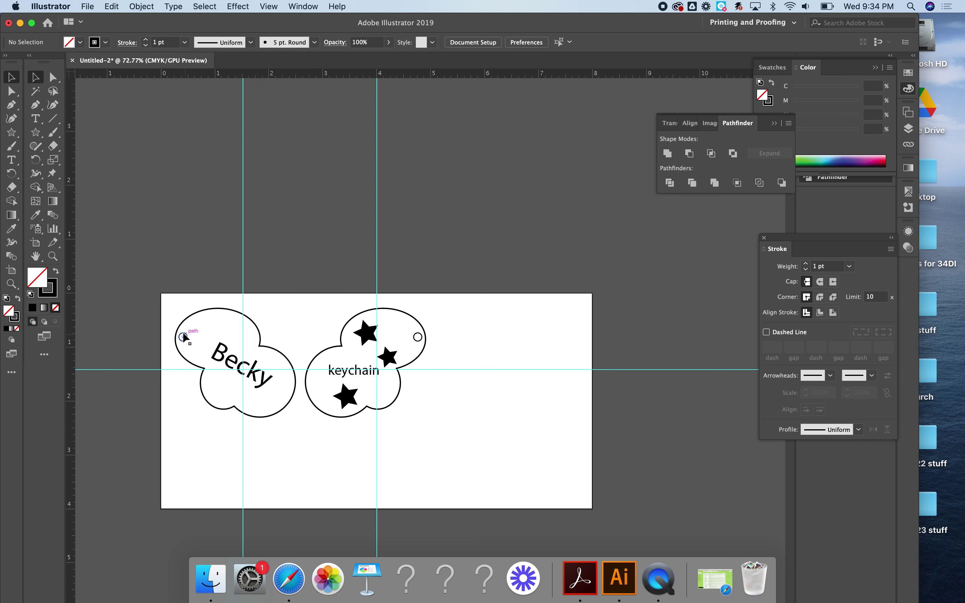
left_click_drag(171, 323, 188, 345)
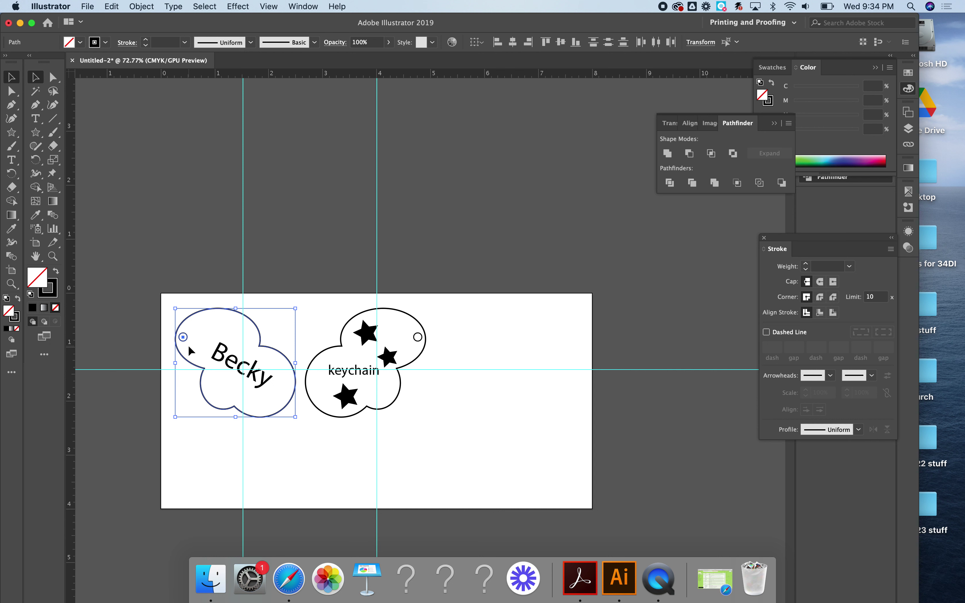
left_click(820, 267)
key("Return")
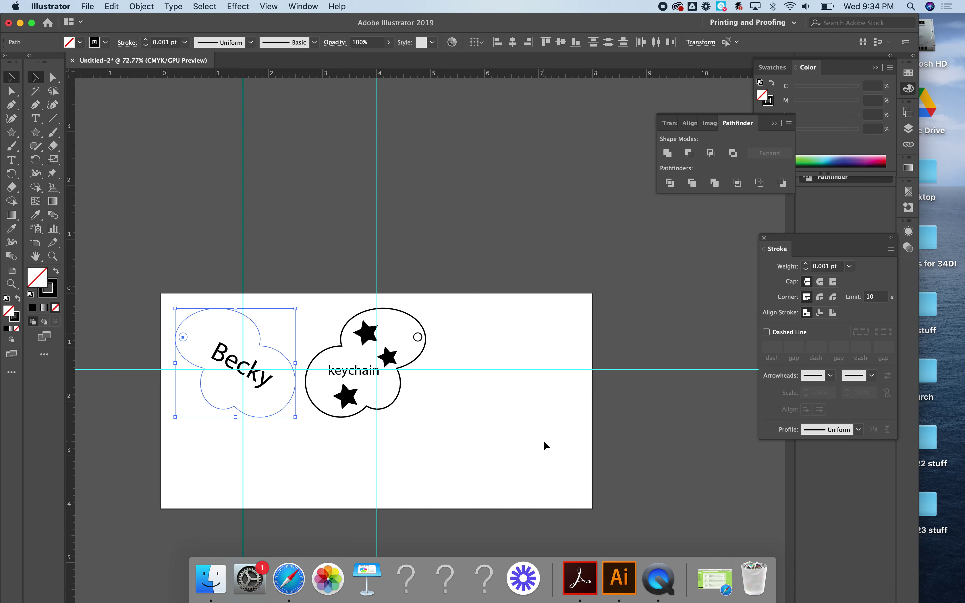
left_click(313, 307)
scroll(251, 342, "up", 6)
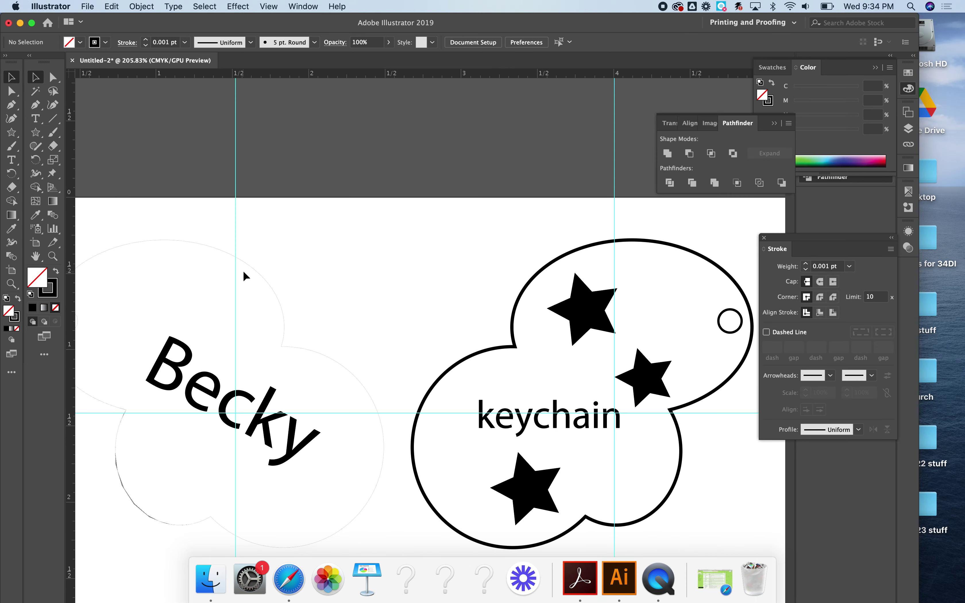
scroll(243, 276, "down", 4)
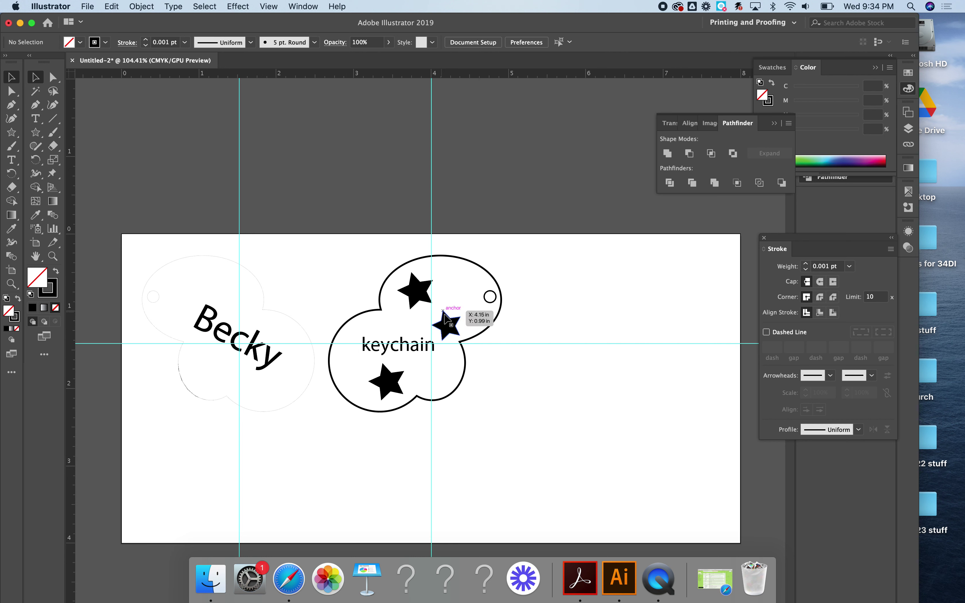
- Give the Becky cloud outline a red 1 pt stroke
left_click_drag(134, 255, 156, 299)
left_click(105, 42)
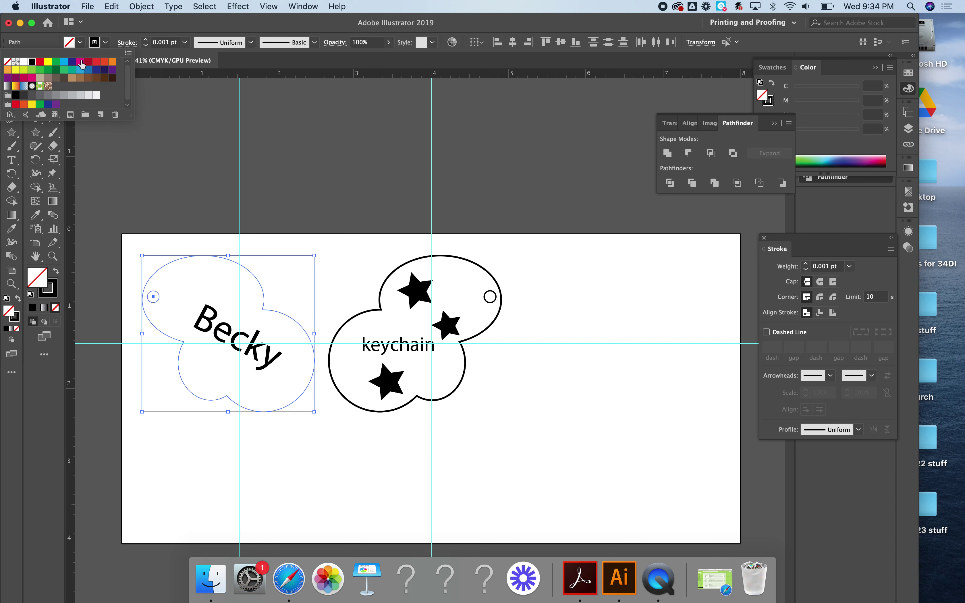
left_click(40, 62)
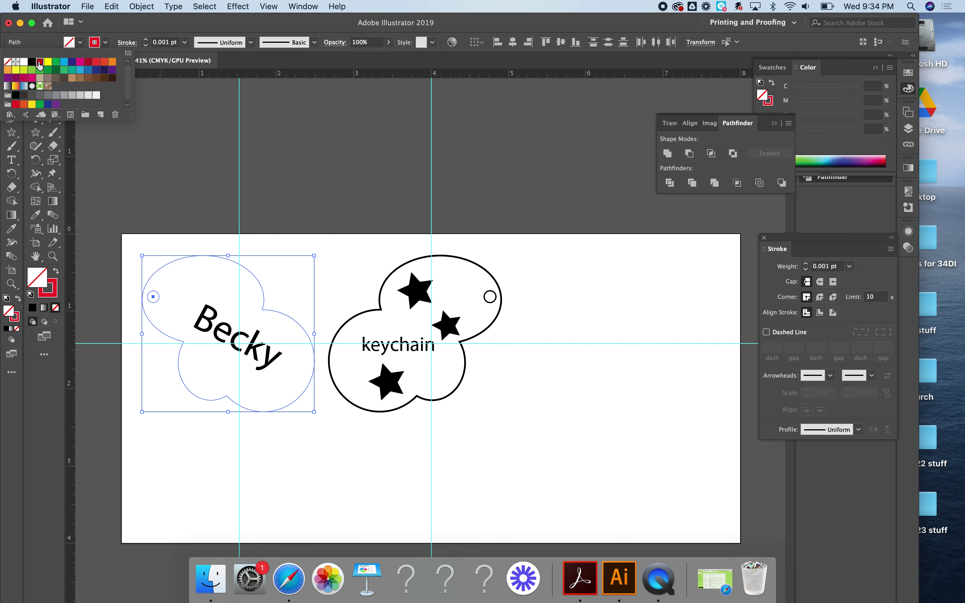
left_click(185, 42)
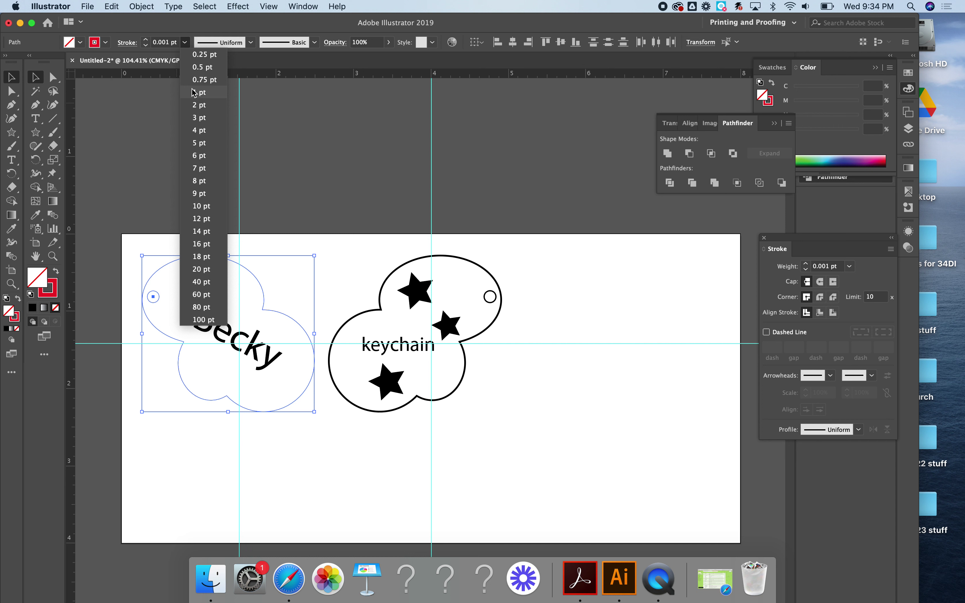
left_click(181, 86)
key("super+h")
left_click(343, 160)
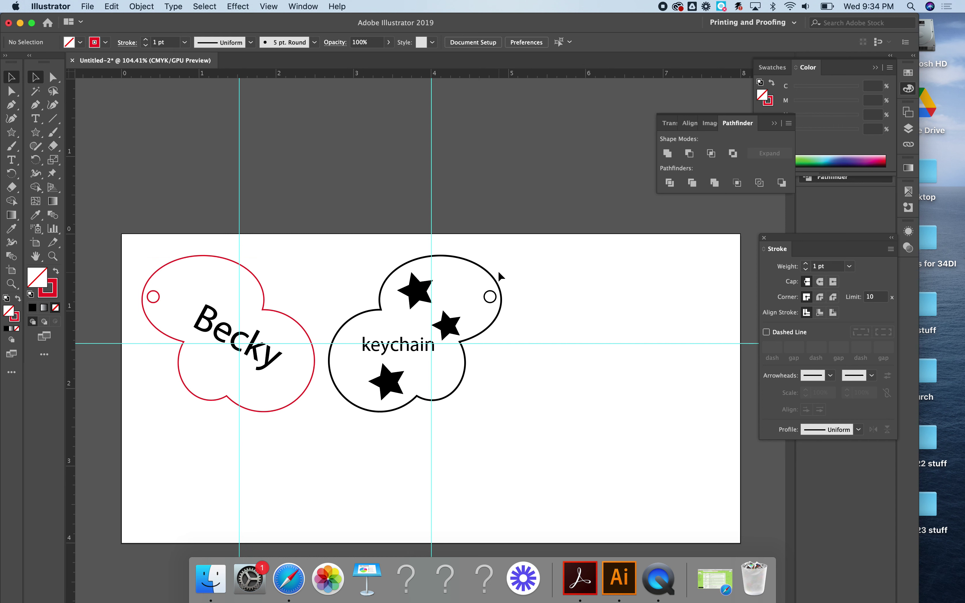
- Make the keychain cloud outline red as well
left_click(498, 319)
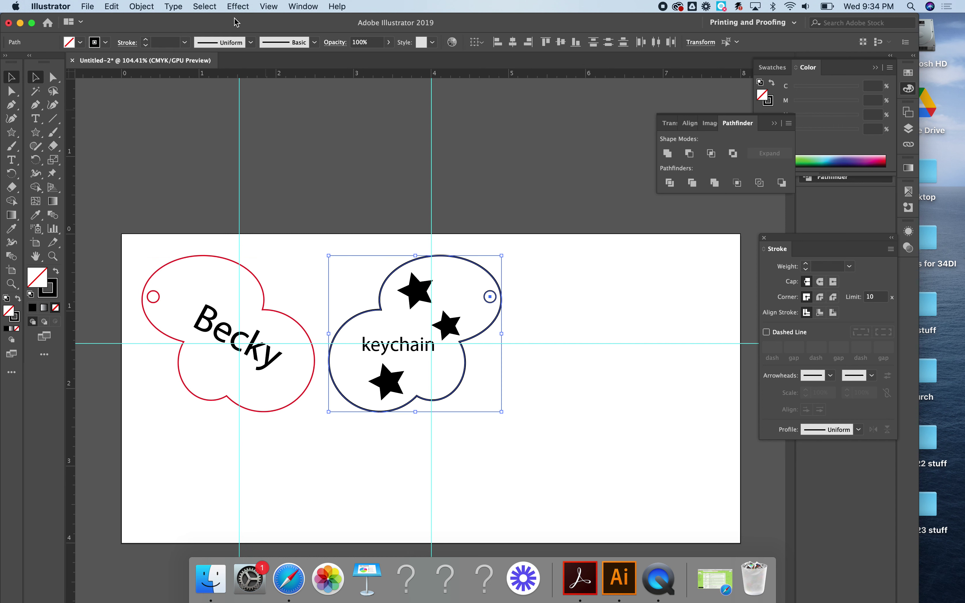
left_click(106, 42)
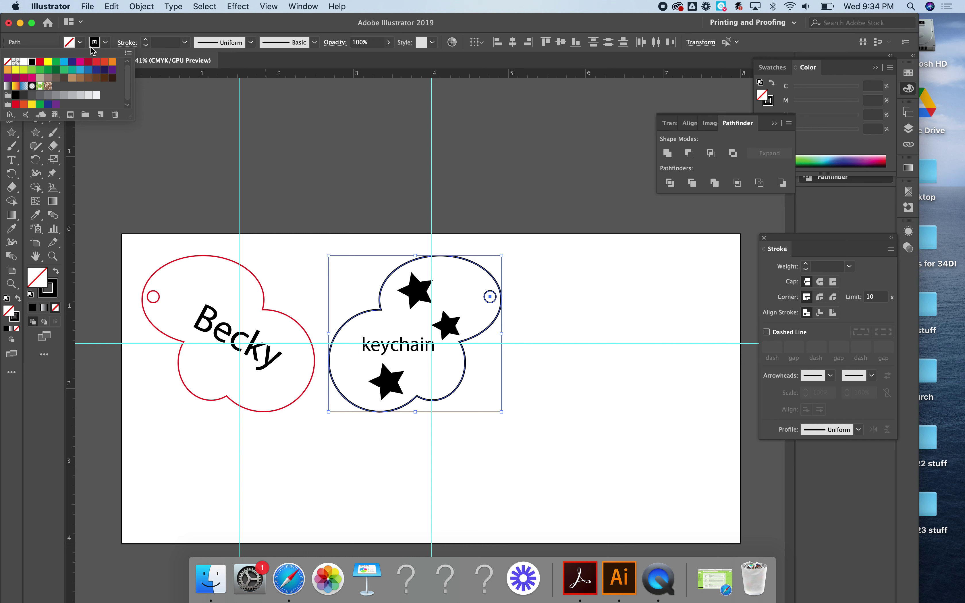
left_click(40, 61)
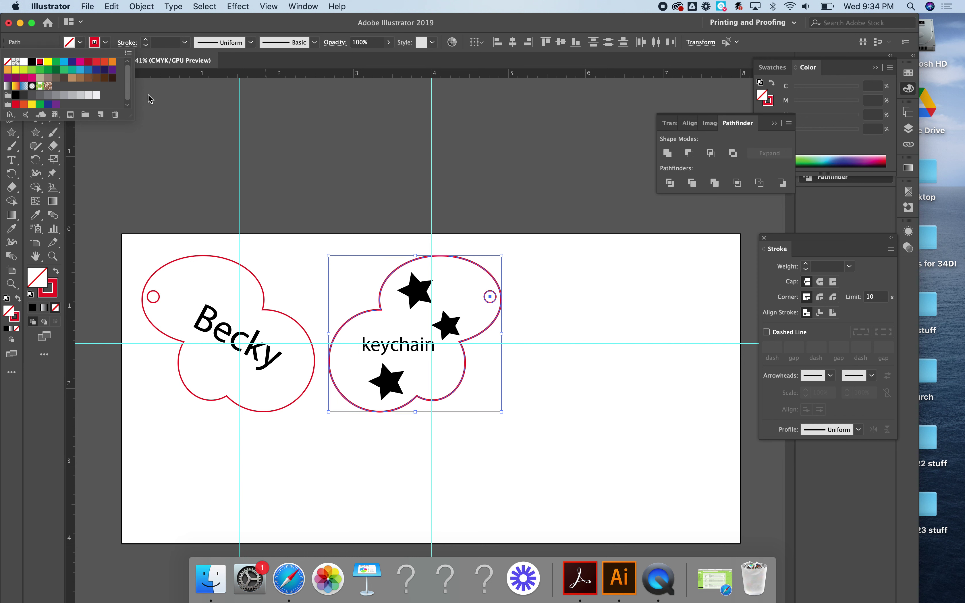
left_click(384, 172)
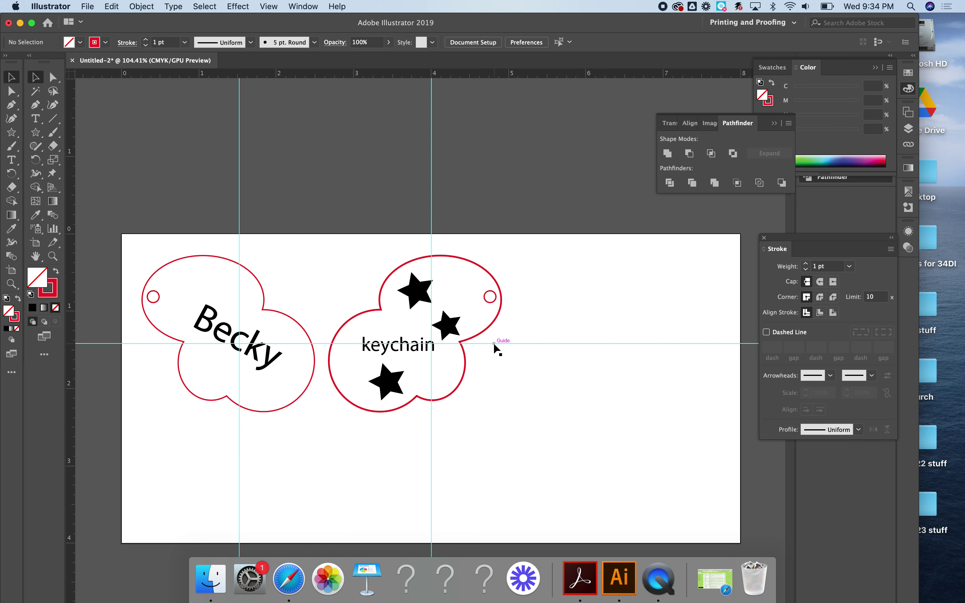
- Add the '.001 = cut' note at the artboard top and enlarge it to 17.88 pt
left_click(35, 119)
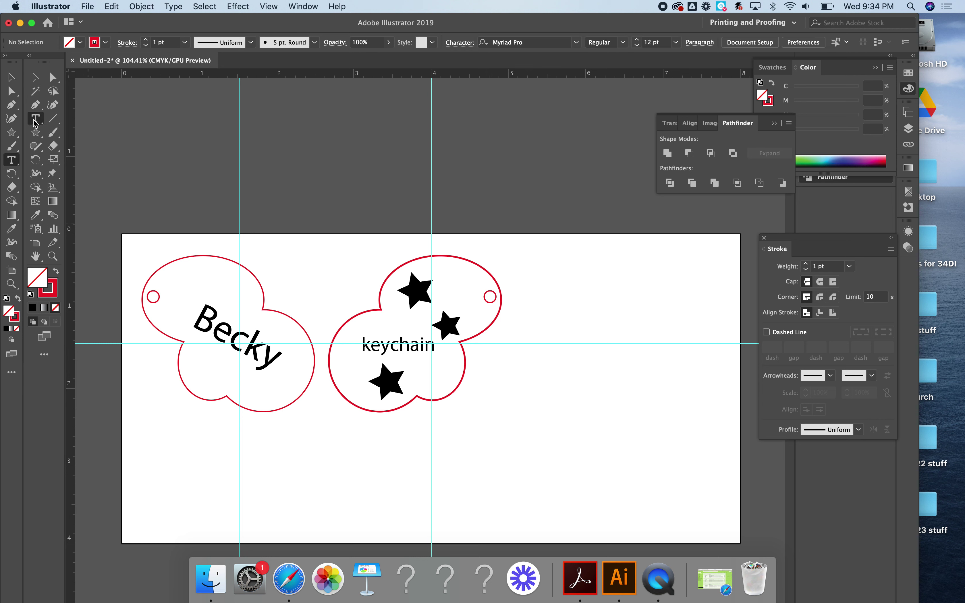
left_click(279, 262)
type("001 cut")
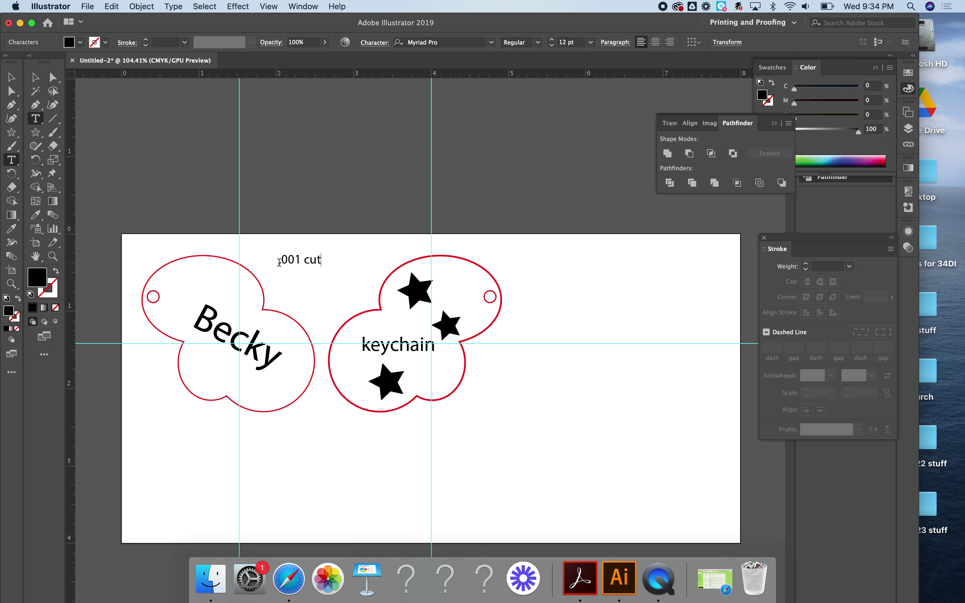
left_click(304, 259)
type("=")
left_click(35, 77)
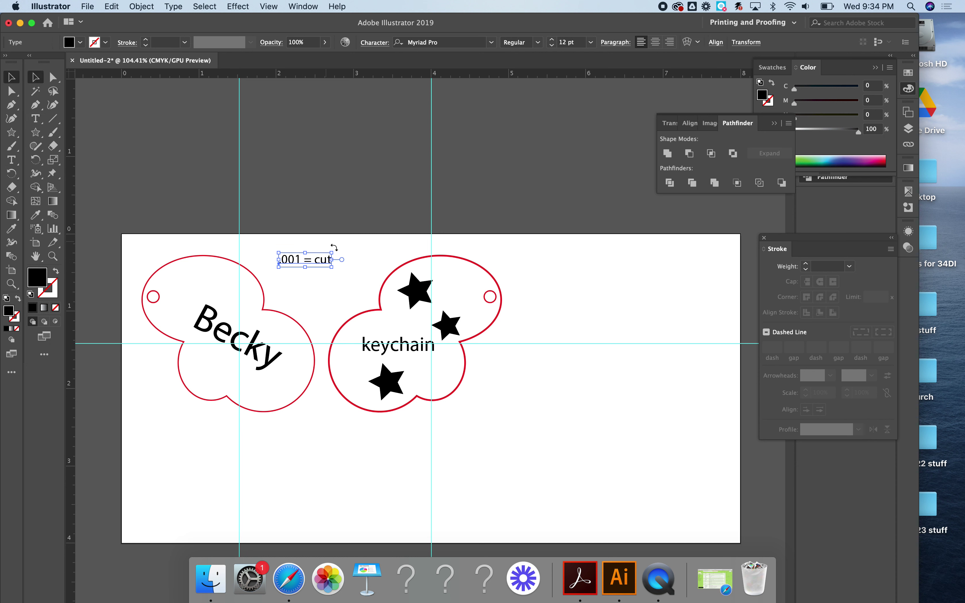
left_click_drag(332, 268, 357, 282)
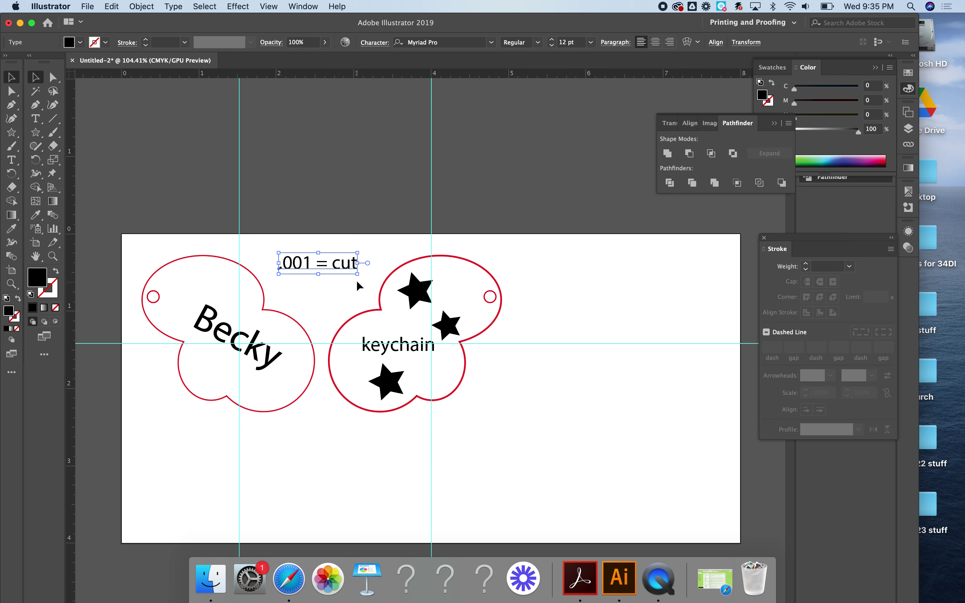
scroll(335, 270, "down", 5)
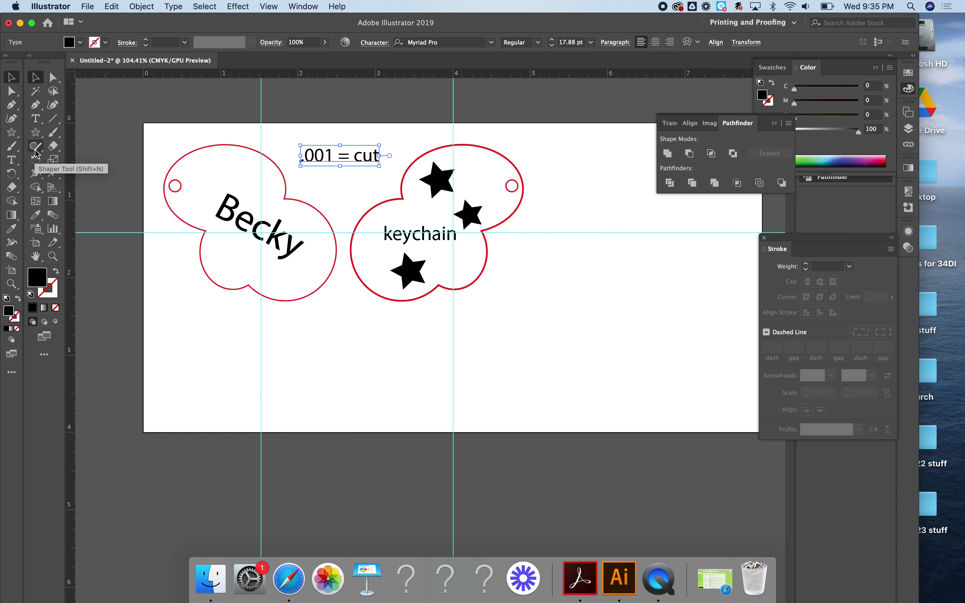
- Draw an outlined ellipse of about 1.32 x 1.84 in right of the keychains
left_click(38, 135)
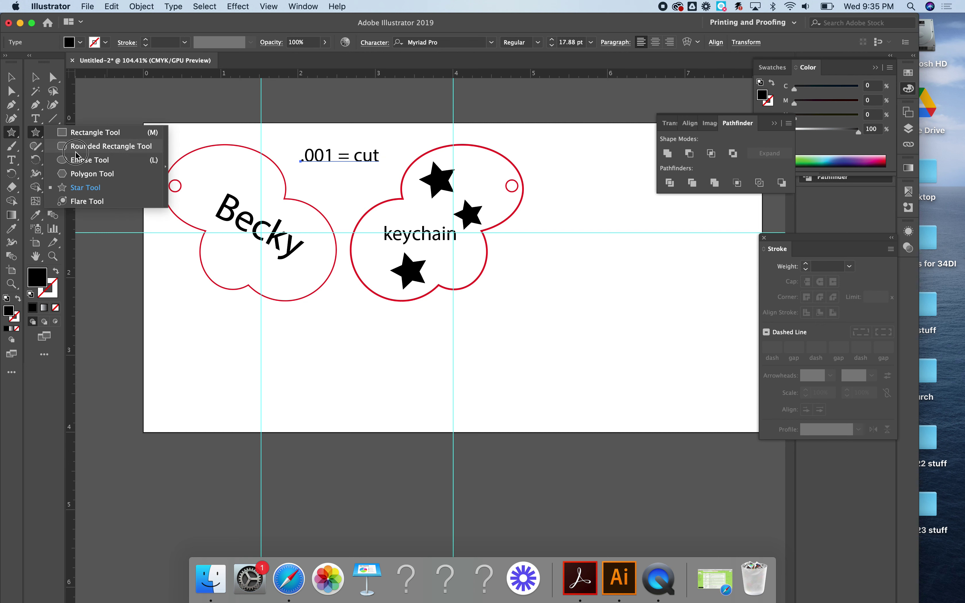
left_click(82, 159)
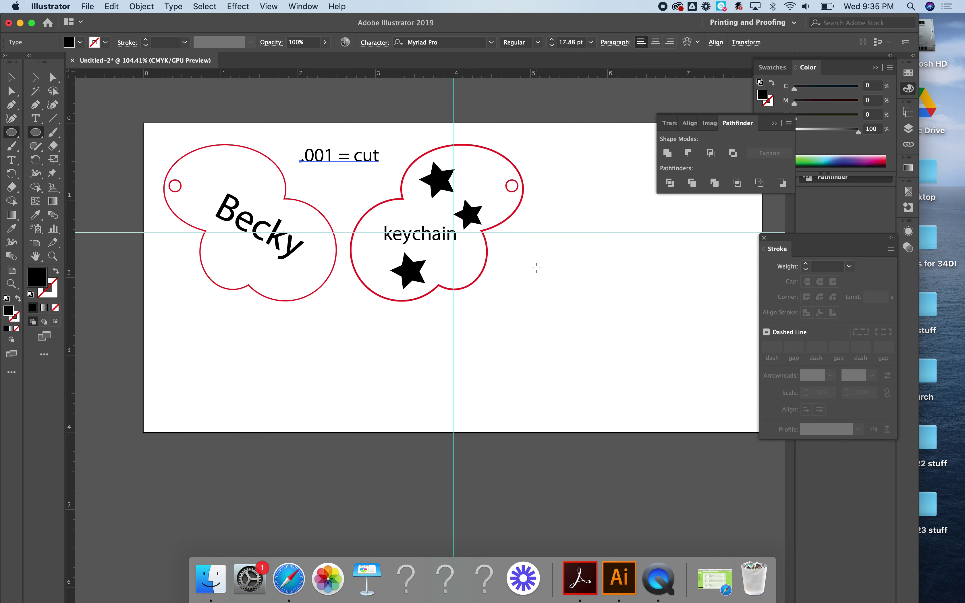
left_click_drag(537, 268, 639, 410)
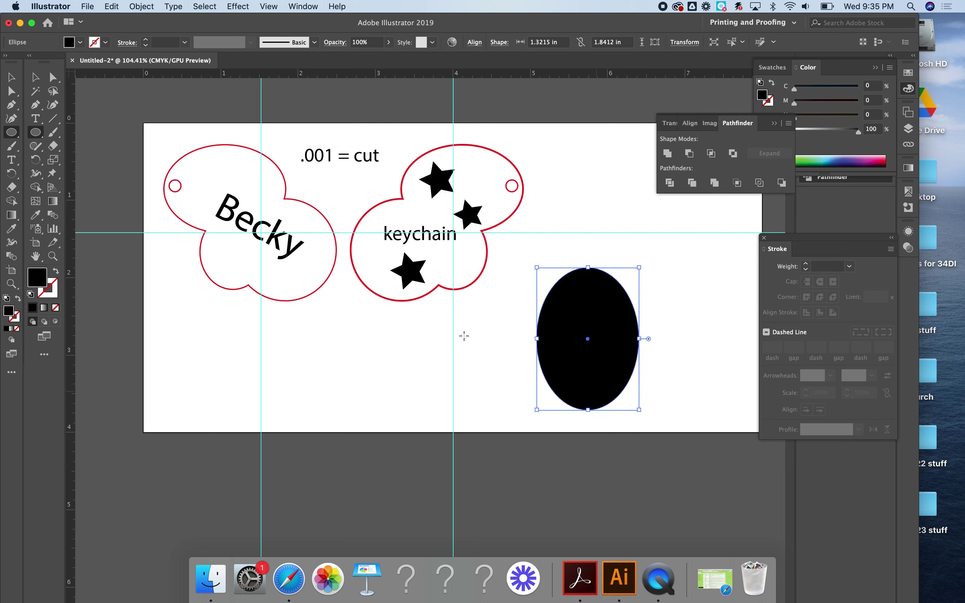
left_click(57, 272)
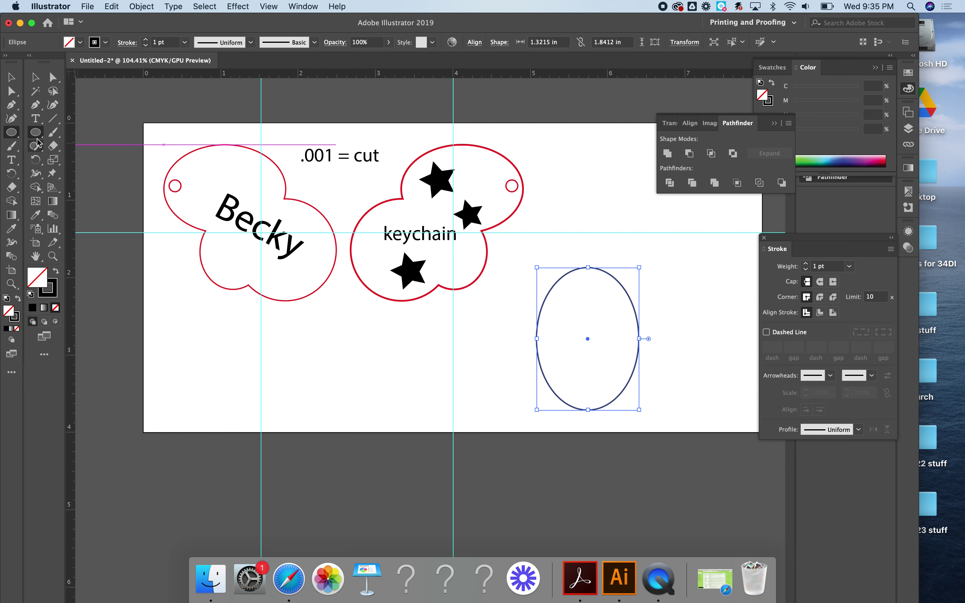
- Move the ellipse's bottom and top anchor points to reshape it into an egg
left_click(55, 76)
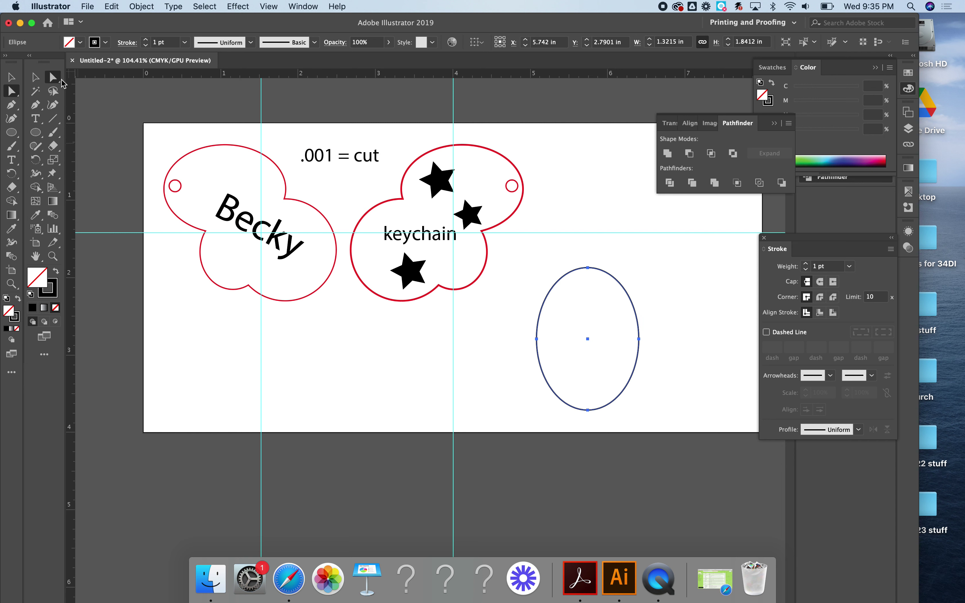
left_click(512, 395)
left_click(588, 411)
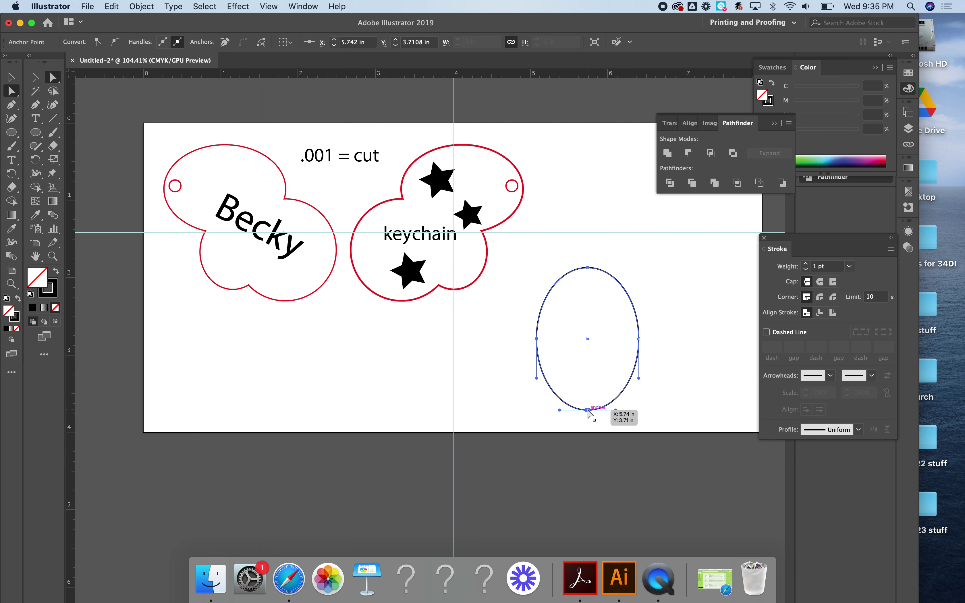
left_click_drag(588, 411, 588, 387)
left_click(588, 268)
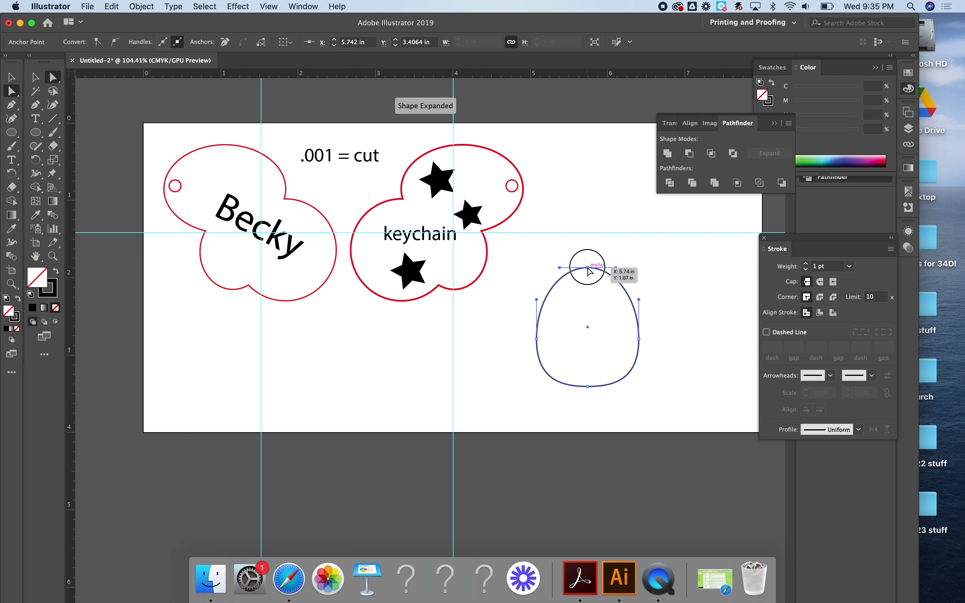
left_click_drag(589, 268, 588, 252)
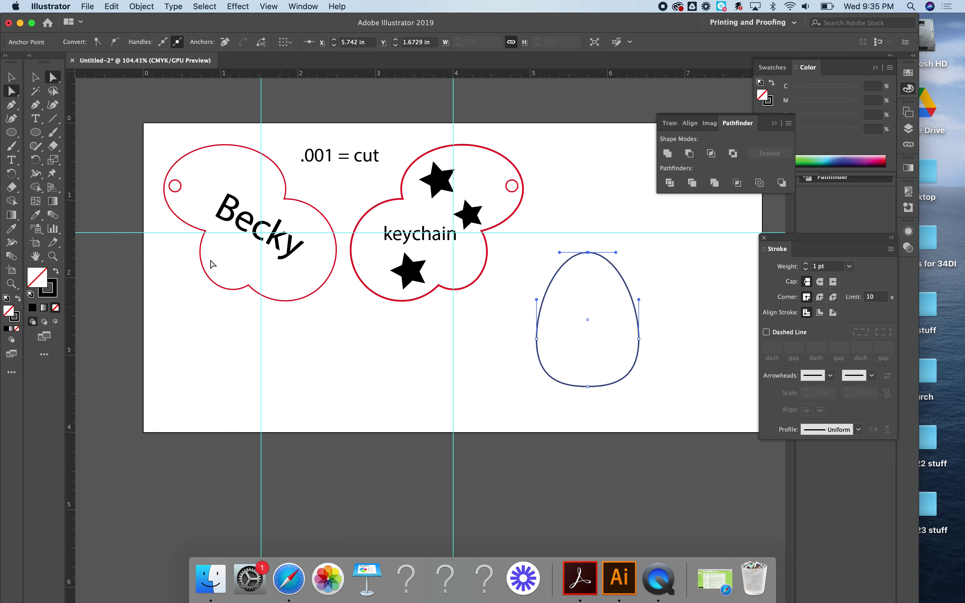
left_click(37, 77)
left_click(94, 118)
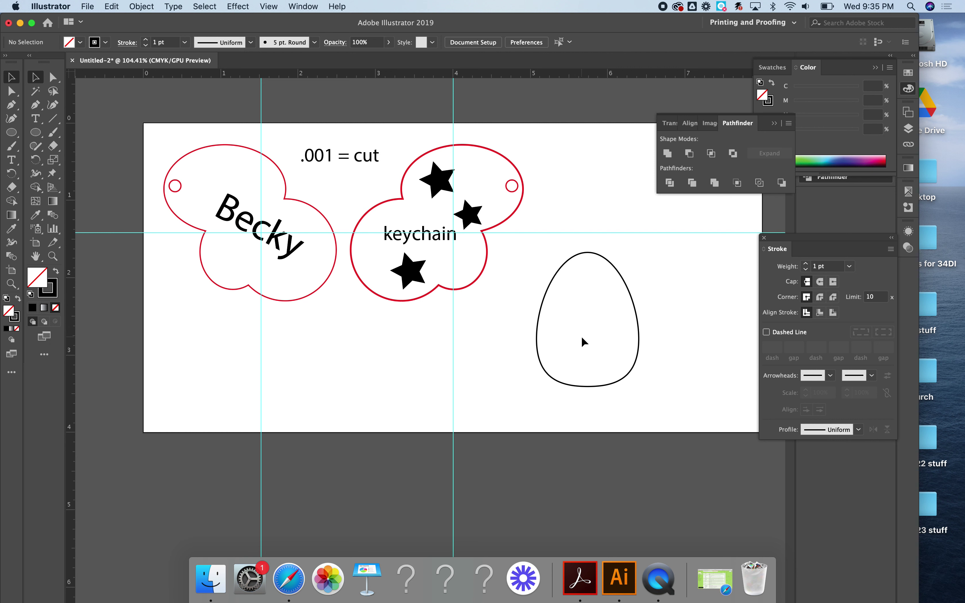
- Copy the egg, scale the copy down and nest it inside the large egg
left_click(33, 135)
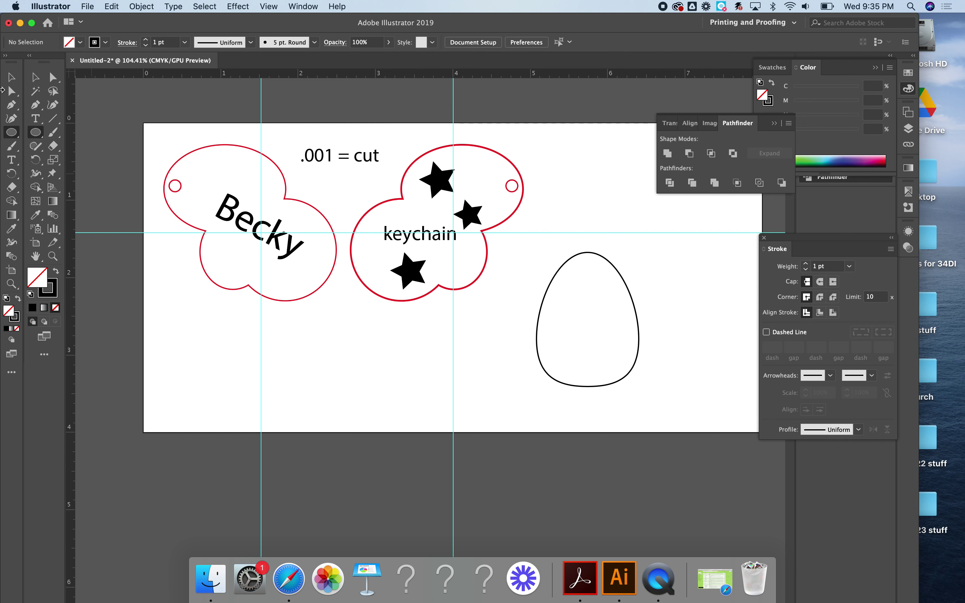
left_click(11, 77)
left_click_drag(539, 253, 644, 399)
key("super+c")
key("super+v")
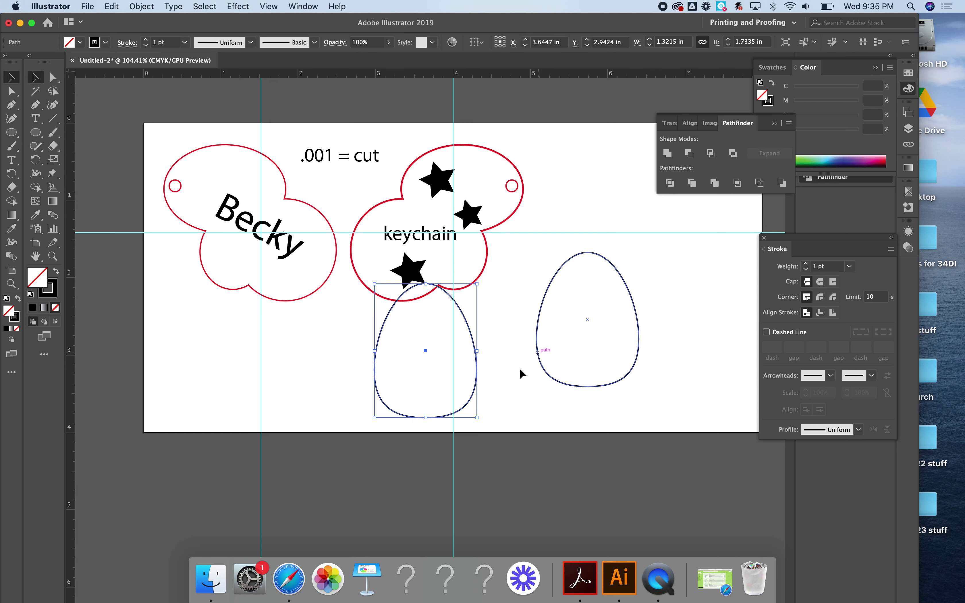
left_click_drag(479, 416, 432, 359)
left_click_drag(403, 319, 590, 337)
left_click(680, 337)
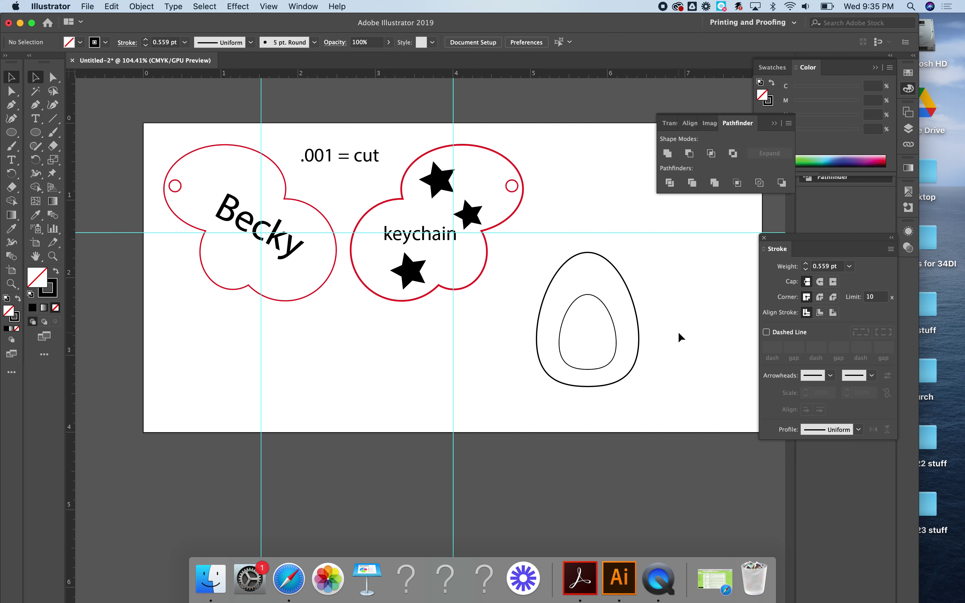
- Draw a small 0.1262 in circle and place it near the egg's top as a hanging hole
left_click(11, 132)
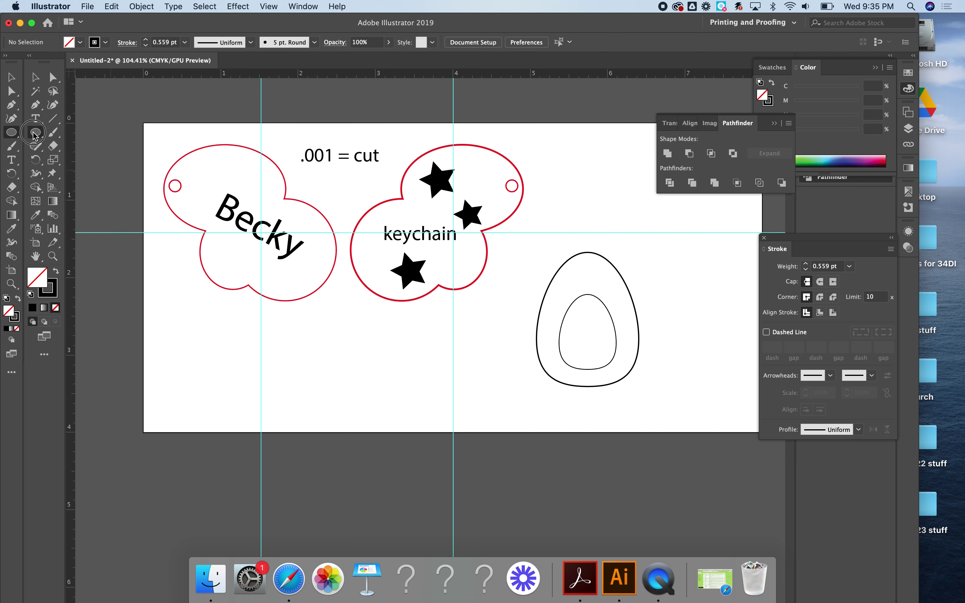
mouse_move(578, 199)
left_mouse_down()
mouse_move(597, 217)
mouse_move(588, 208)
left_mouse_up()
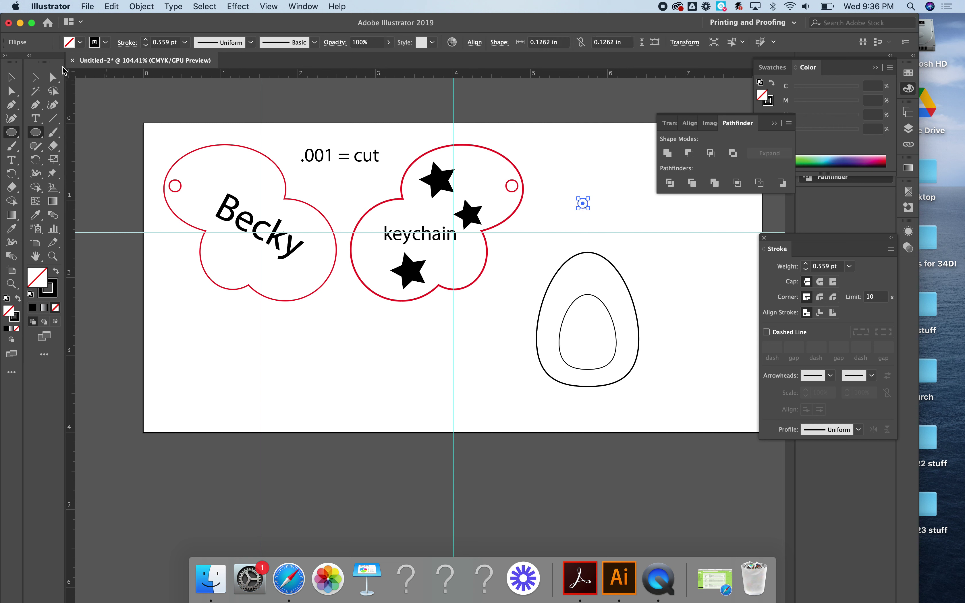
key("v")
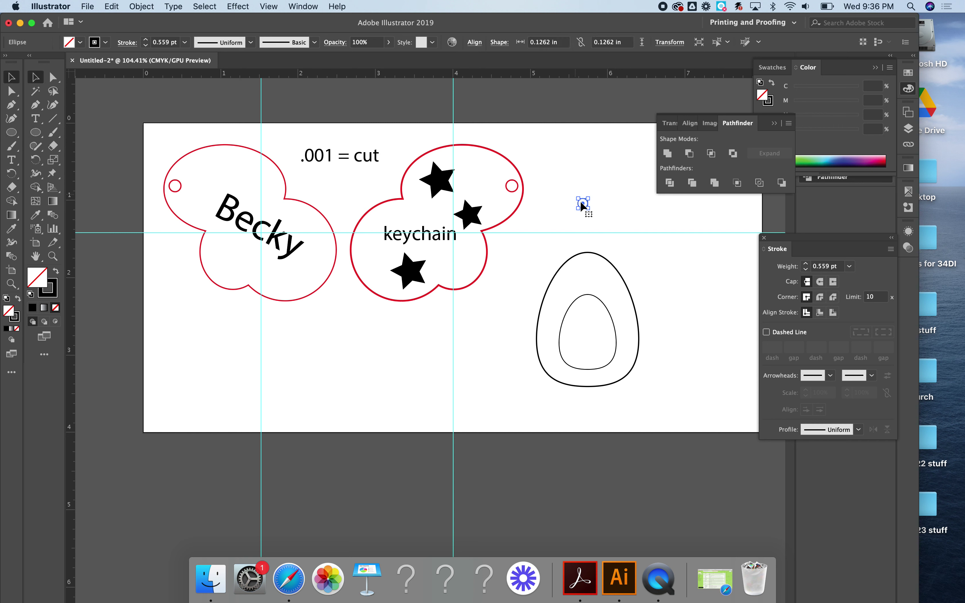
mouse_move(582, 203)
left_mouse_down()
mouse_move(586, 266)
mouse_move(645, 351)
left_mouse_up()
- Give the outer egg, inner egg and hanging hole red strokes
left_click(547, 256)
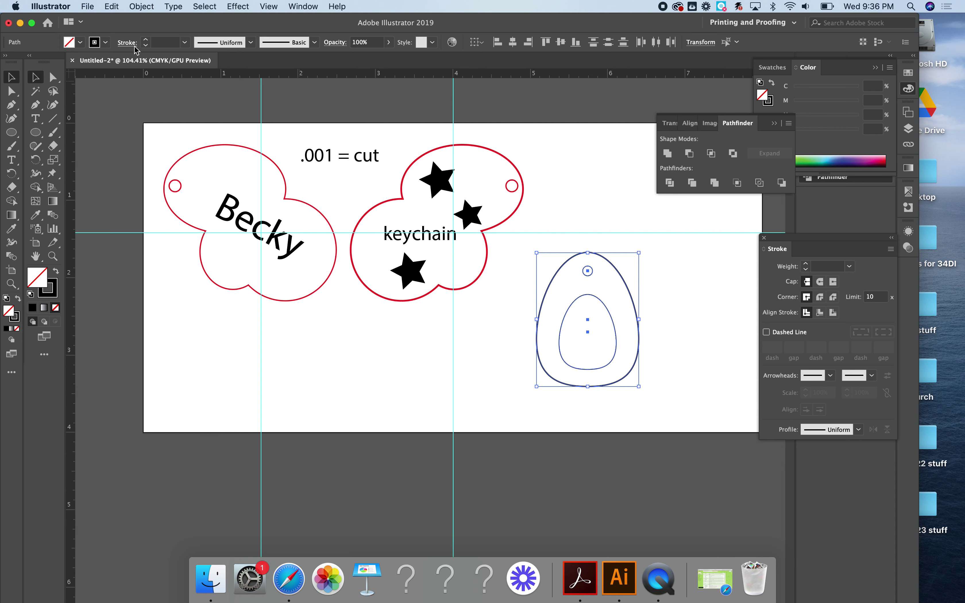
left_click(106, 43)
left_click(40, 62)
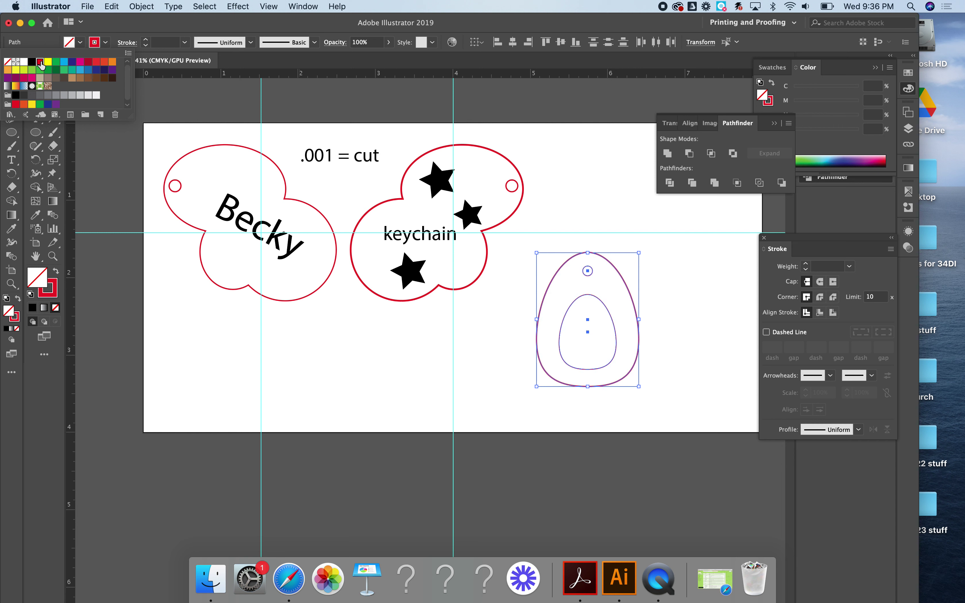
left_click(474, 364)
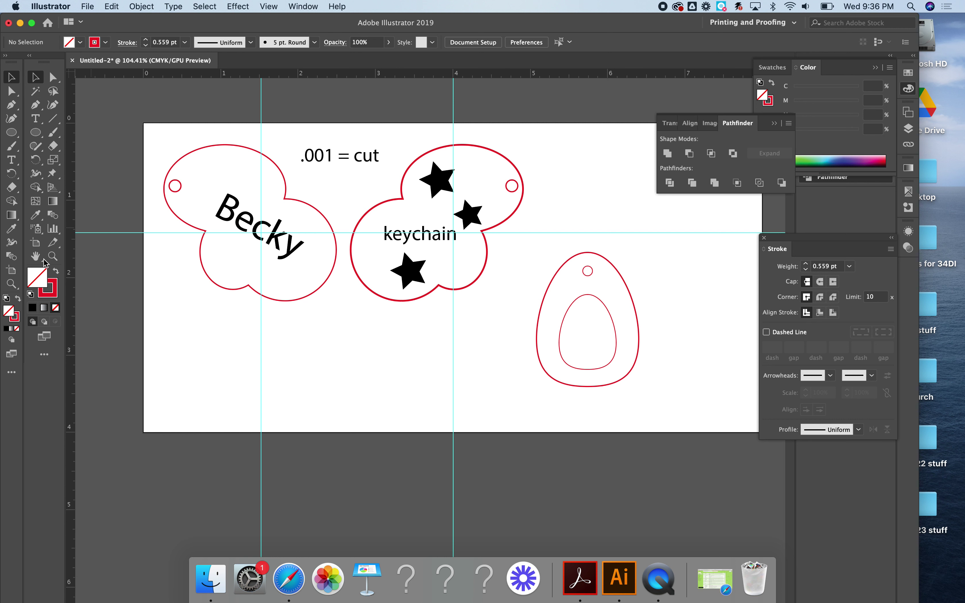
- Draw a thin 1.39 x 0.08 in rectangle below the keychains with black fill and no stroke
left_click(38, 133)
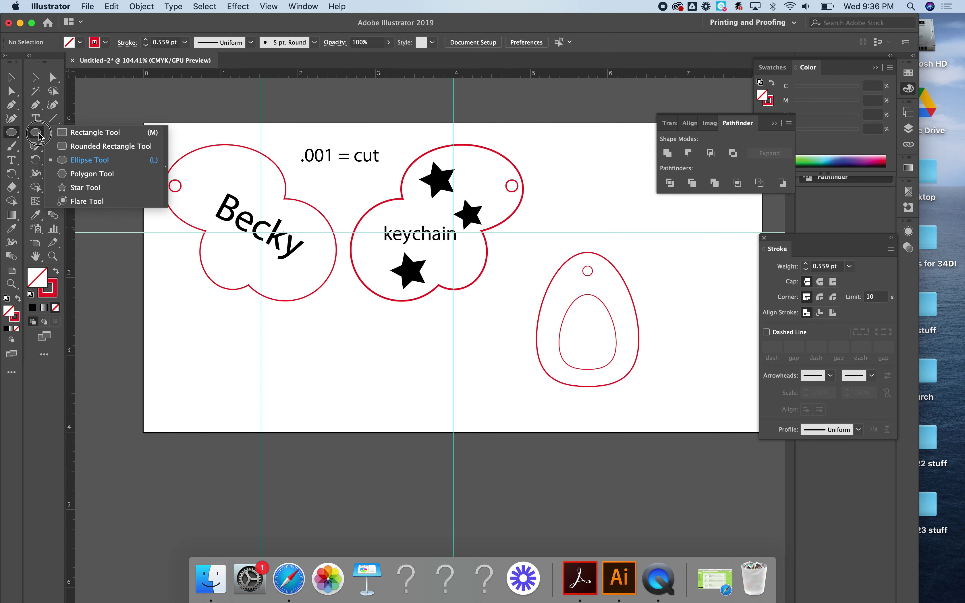
left_click(95, 133)
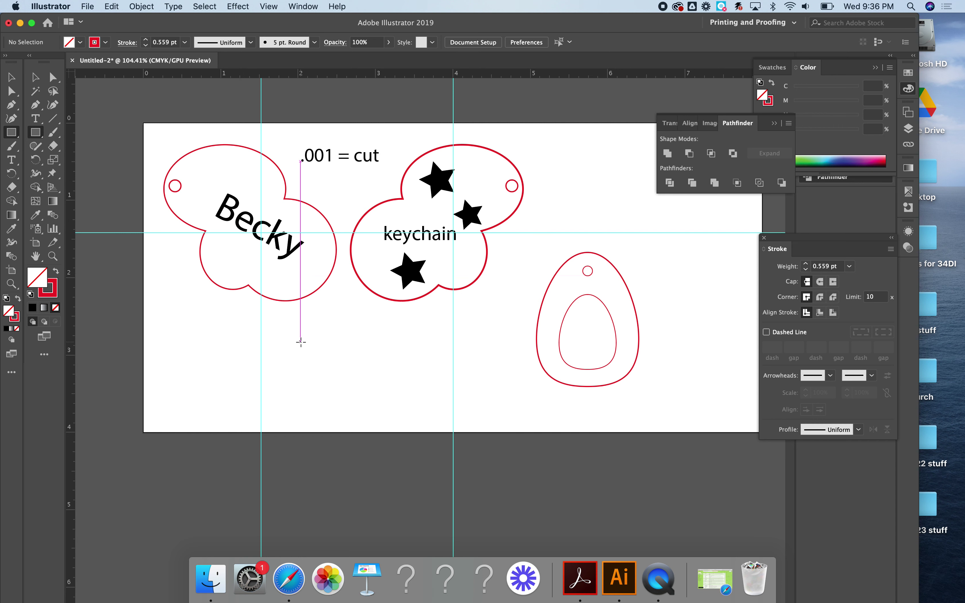
left_click_drag(301, 342, 407, 348)
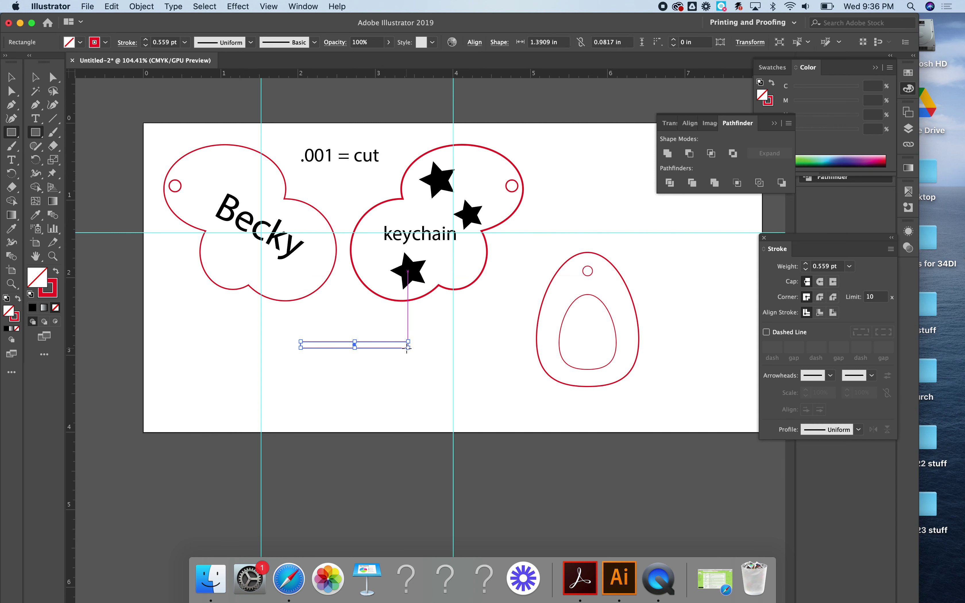
left_click(80, 41)
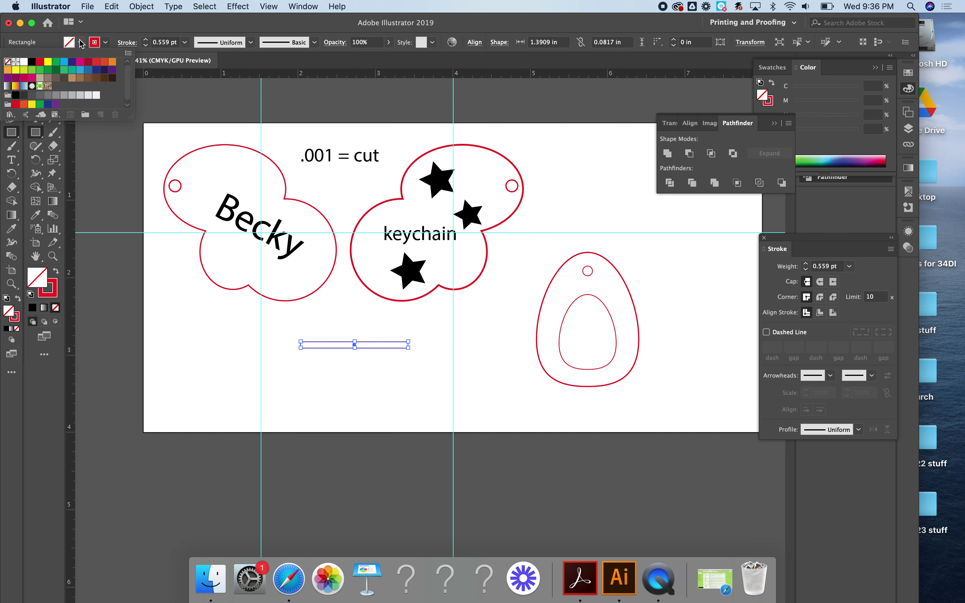
left_click(31, 60)
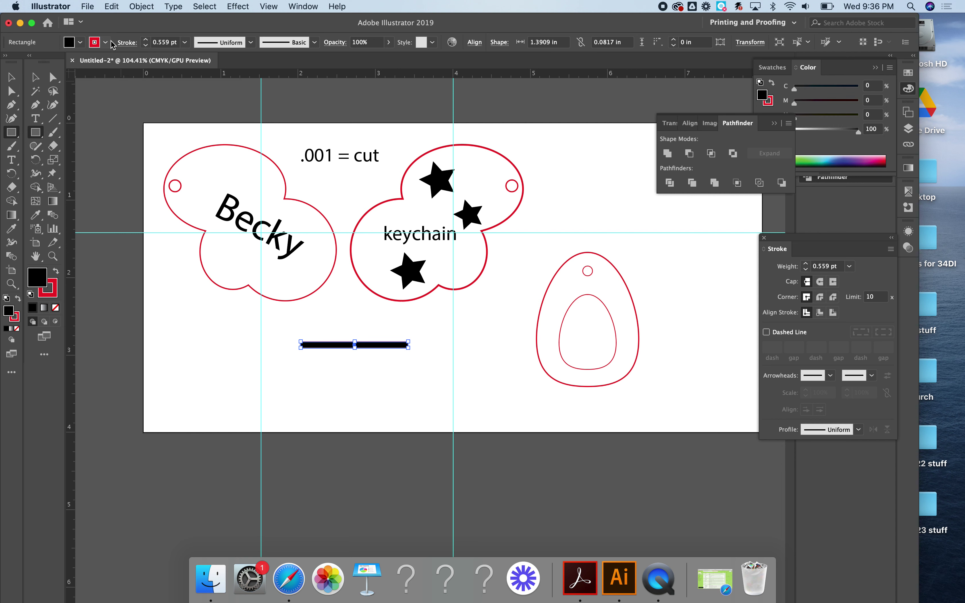
left_click(106, 42)
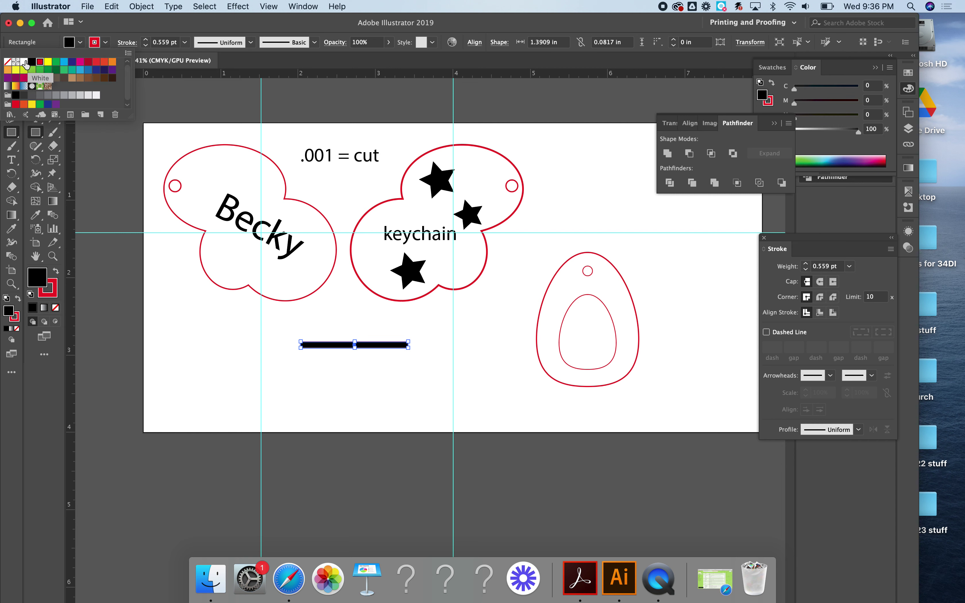
left_click(8, 61)
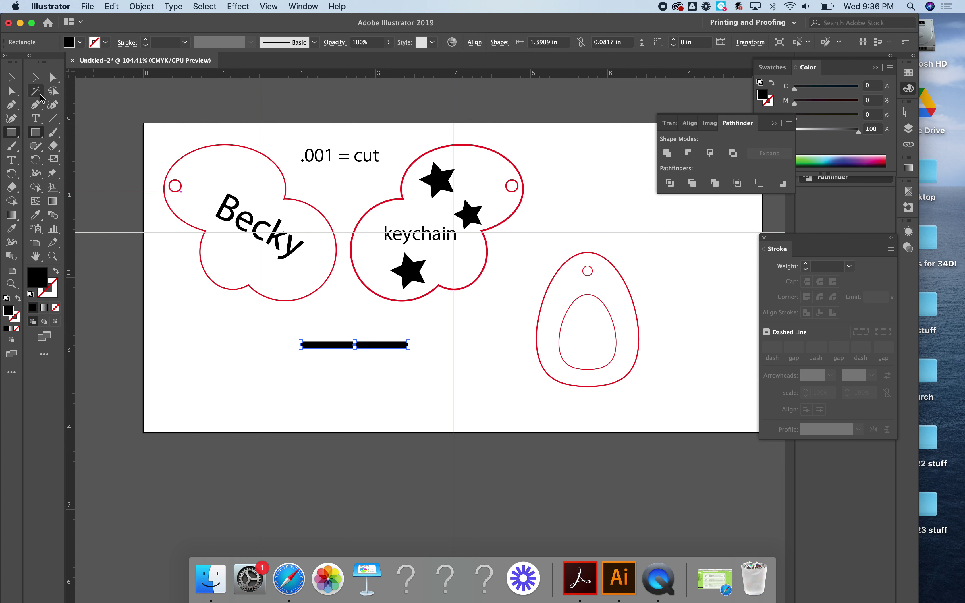
- Lay copies of the black bar diagonally across the upper part of the egg
left_click(36, 78)
left_click_drag(377, 346, 493, 320)
left_click_drag(434, 342, 597, 267)
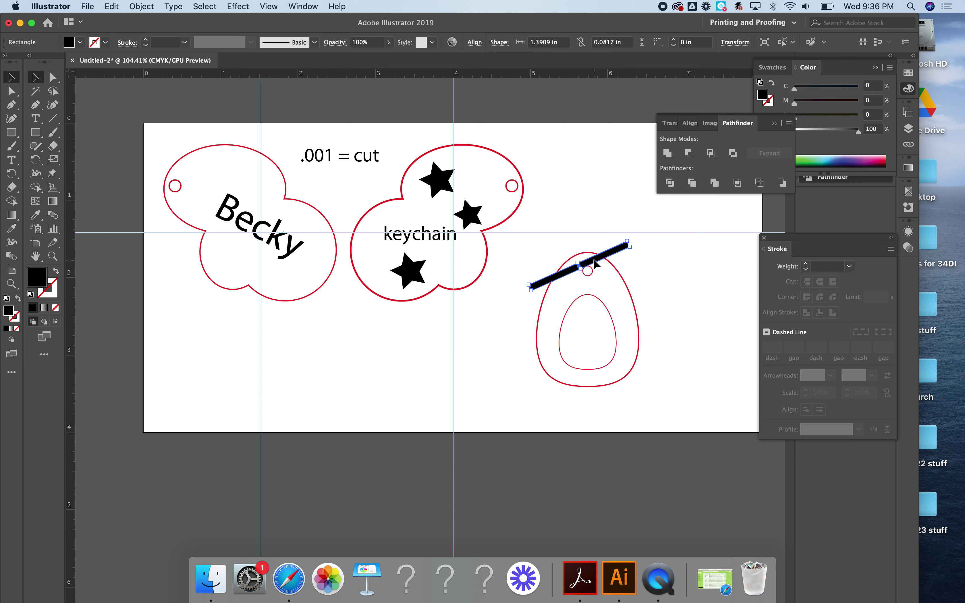
key("super+v")
left_click_drag(442, 346, 596, 278)
key("a")
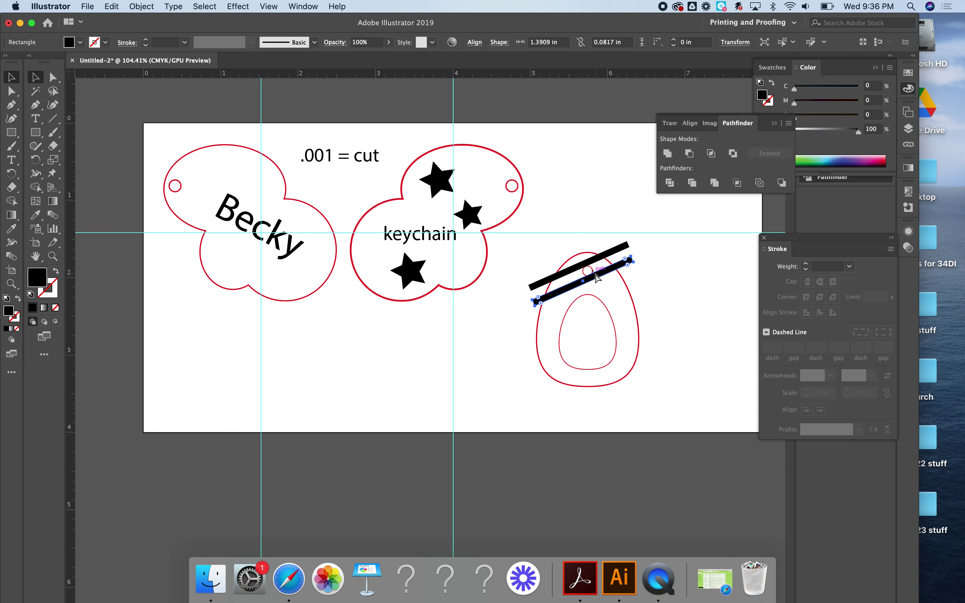
key("super+v")
left_click_drag(443, 345, 601, 295)
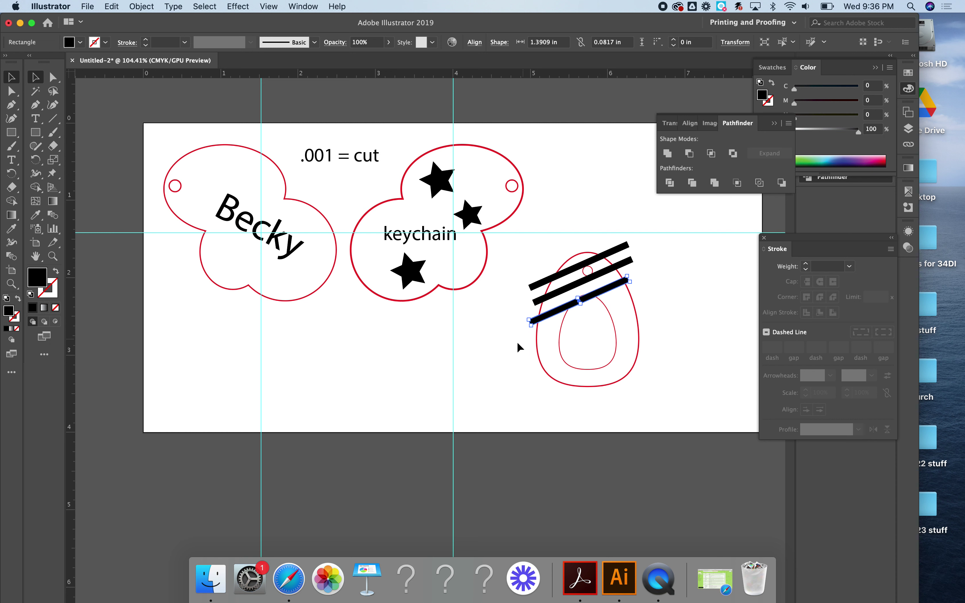
key("a")
key("super+z")
left_click_drag(457, 340, 632, 302)
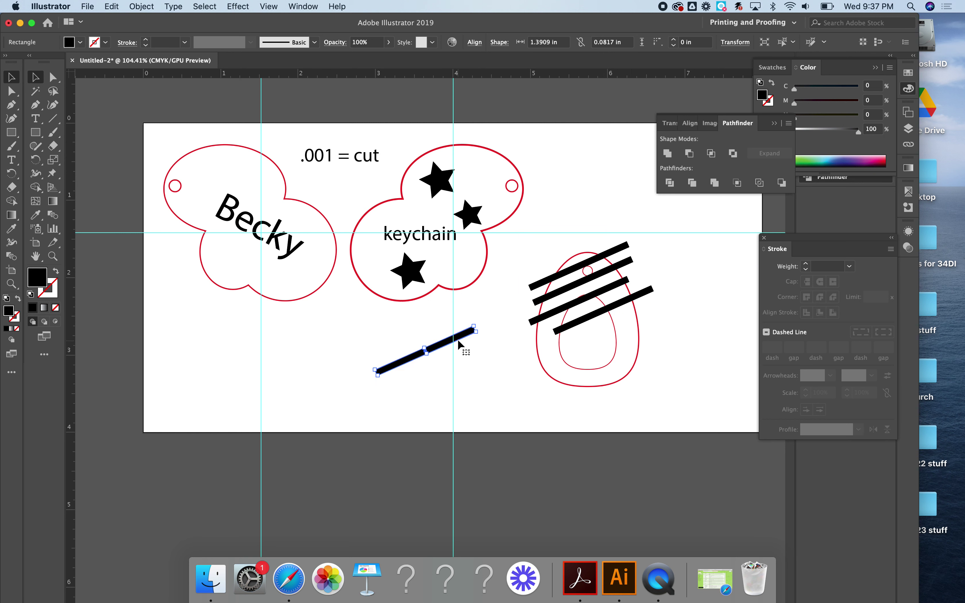
- Add more bar copies over the egg's lower half and even out the stripe spacing
left_click_drag(459, 340, 586, 343)
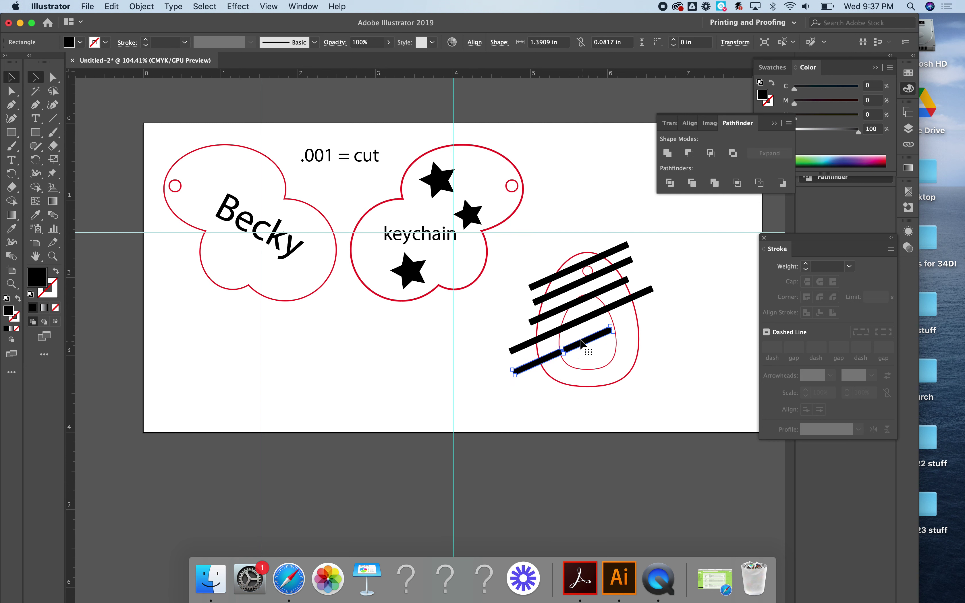
left_click_drag(451, 339, 621, 353)
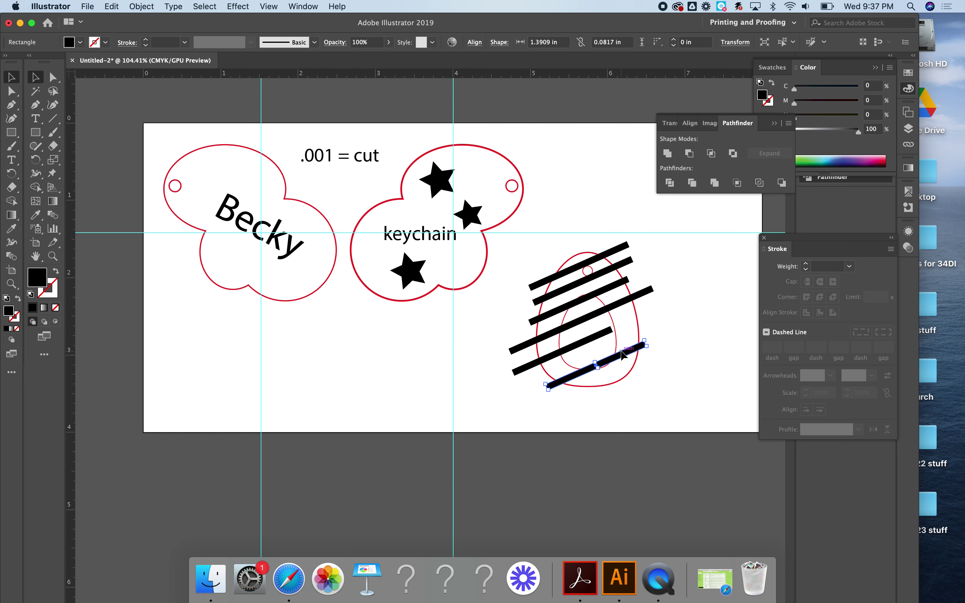
key("cmd+z")
left_click_drag(459, 340, 641, 369)
left_click(446, 344)
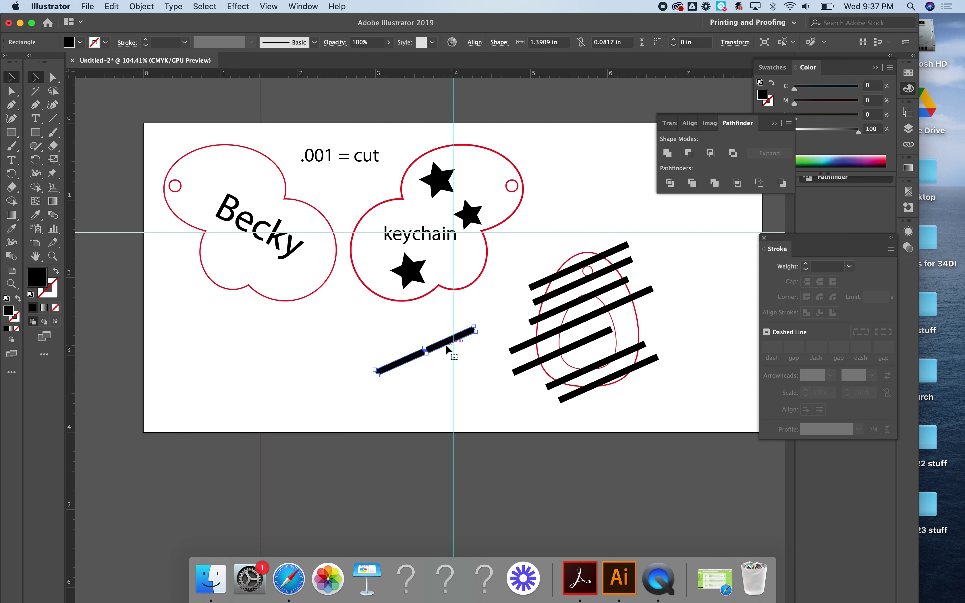
left_click_drag(446, 348, 644, 316)
left_click(599, 364)
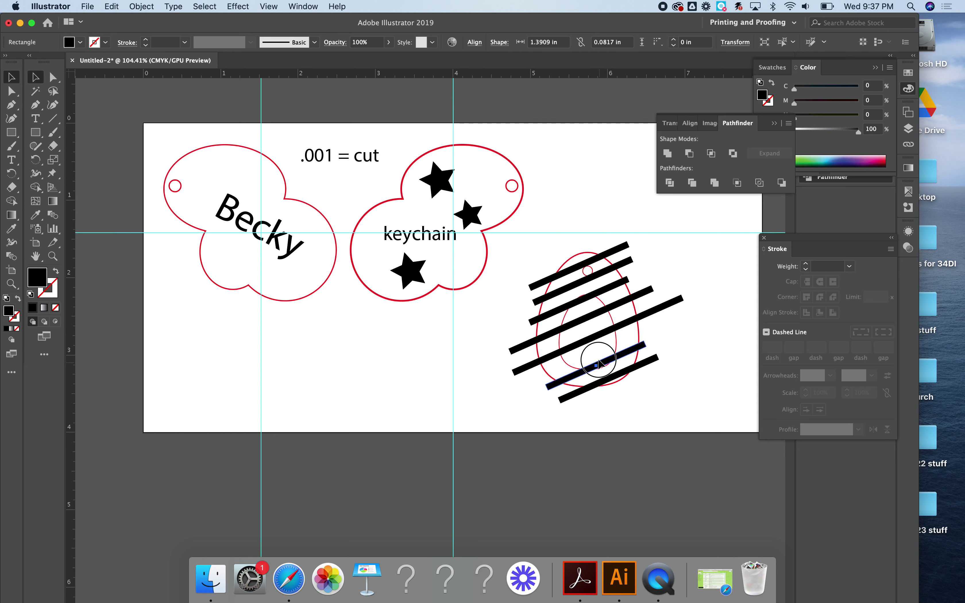
left_click_drag(600, 361, 601, 357)
left_click(615, 375)
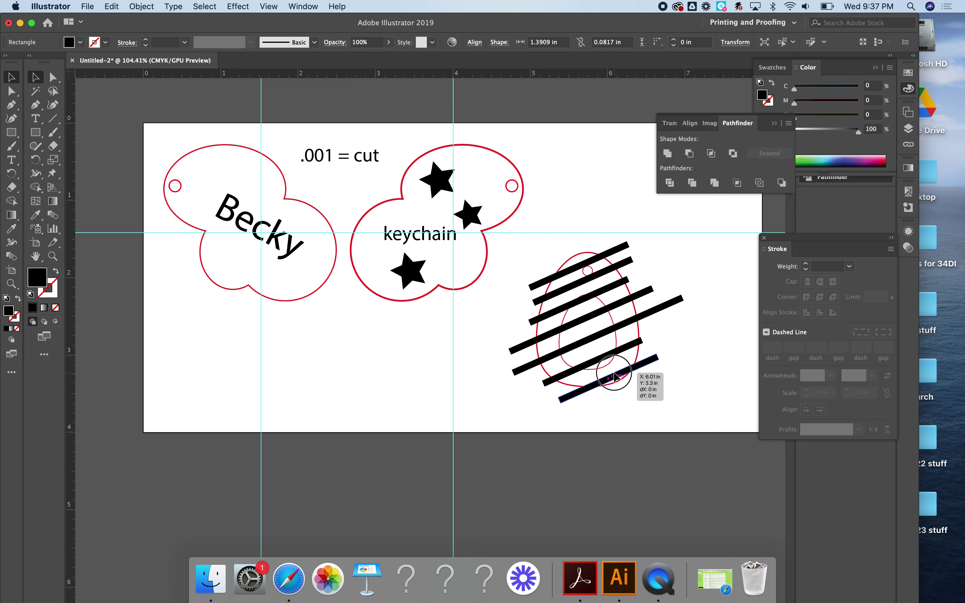
left_click(687, 377)
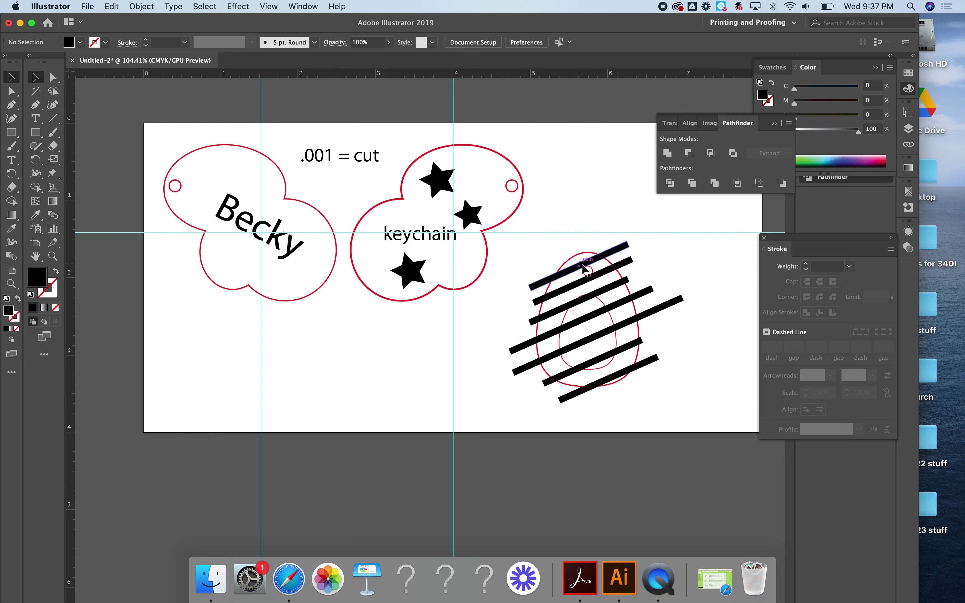
- Raise the small red hanging-hole circle at the egg's top slightly
left_click(592, 272)
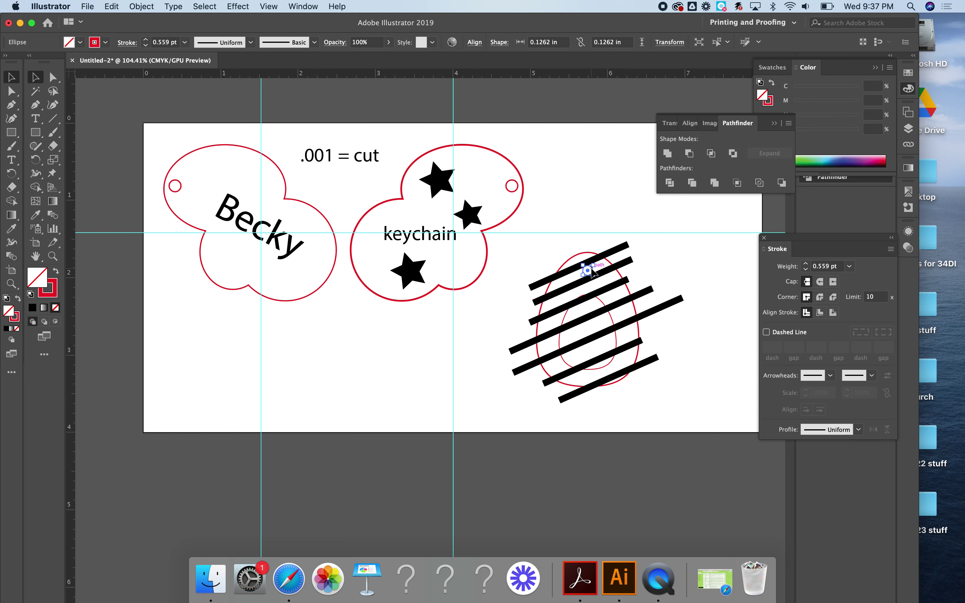
left_click_drag(591, 270, 591, 266)
left_click(595, 214)
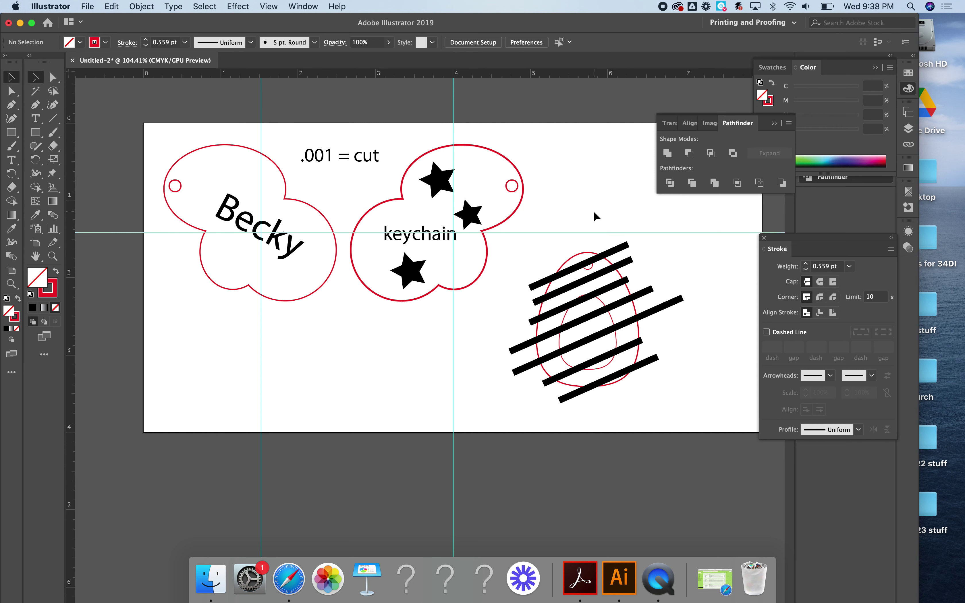
left_click(92, 7)
left_click(96, 93)
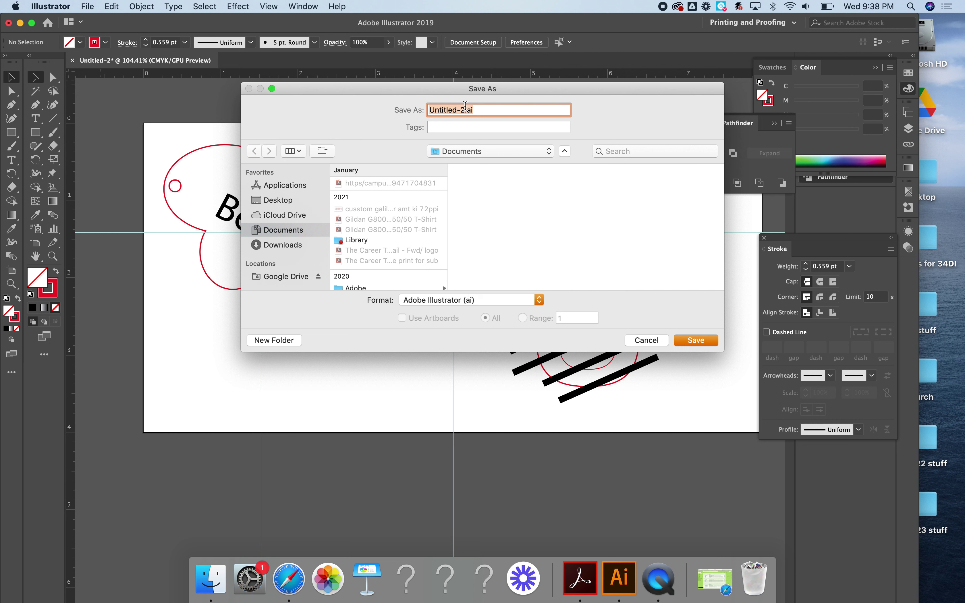
type("plastic_RR")
left_click(659, 339)
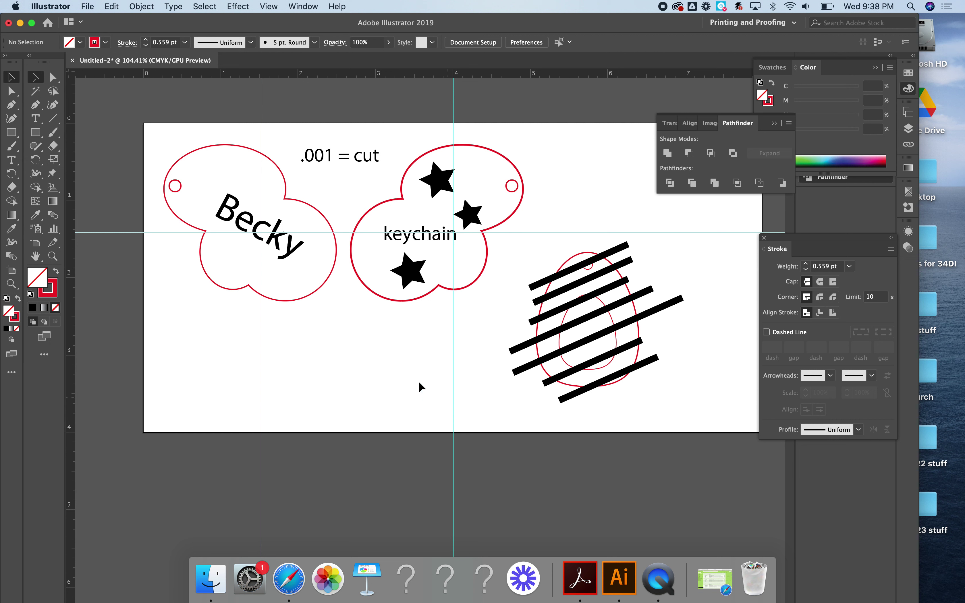
left_click(87, 7)
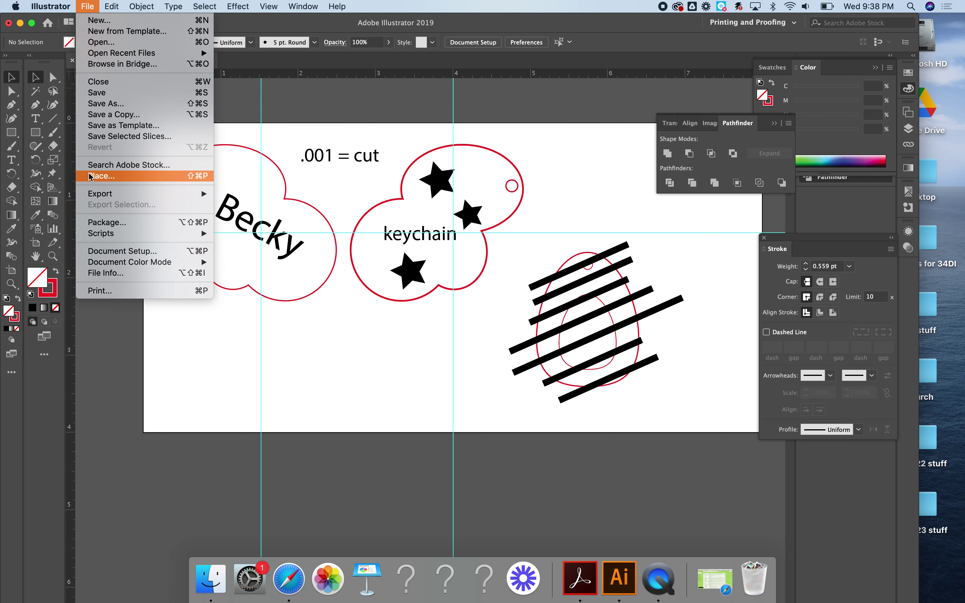
left_click(81, 7)
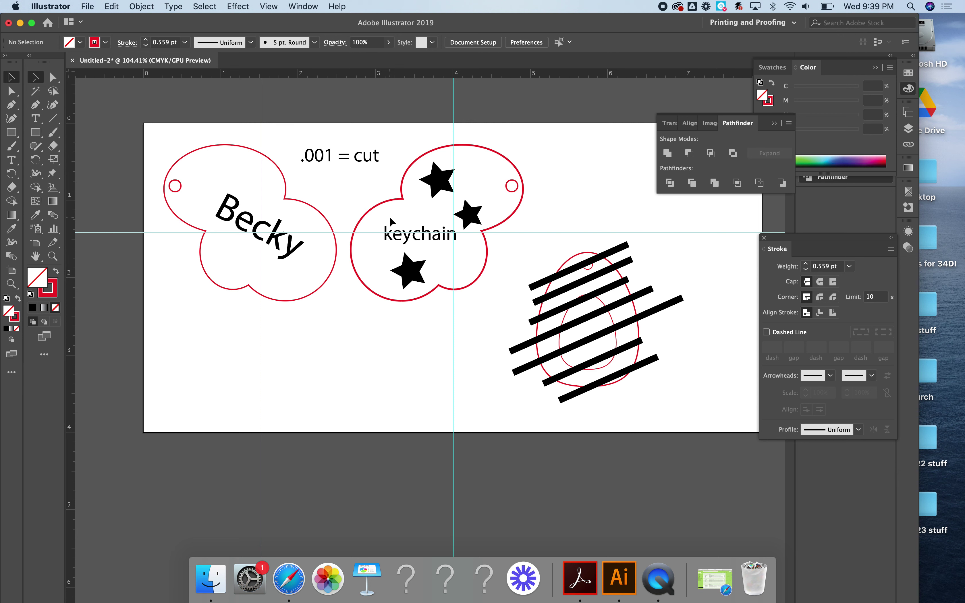
- Duplicate the striped egg and group the original egg's stripes and outlines
scroll(391, 220, "down", 2)
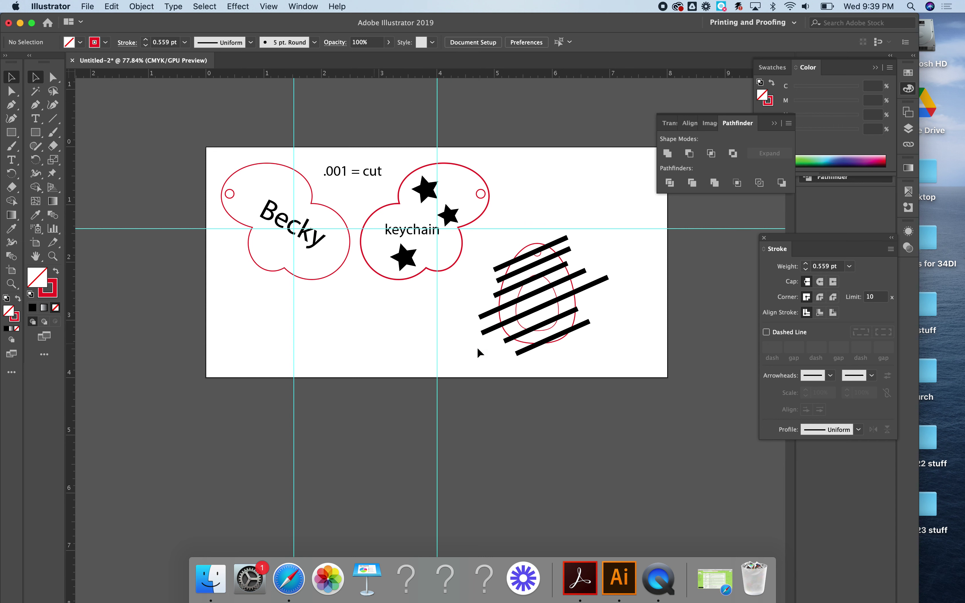
mouse_move(487, 242)
left_mouse_down()
mouse_move(570, 356)
mouse_move(592, 359)
left_mouse_up()
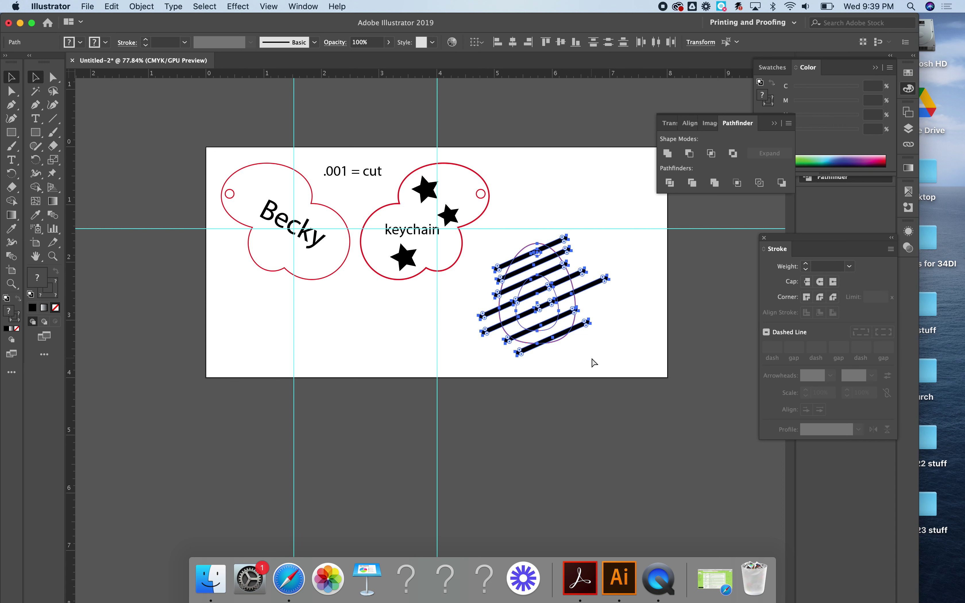
key("super+c")
key("super+v")
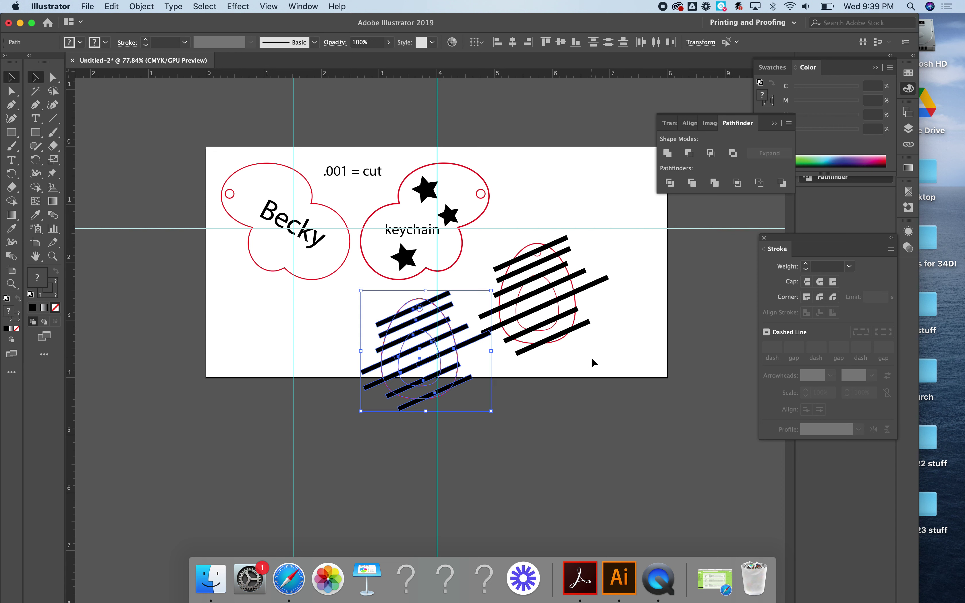
left_click(548, 288)
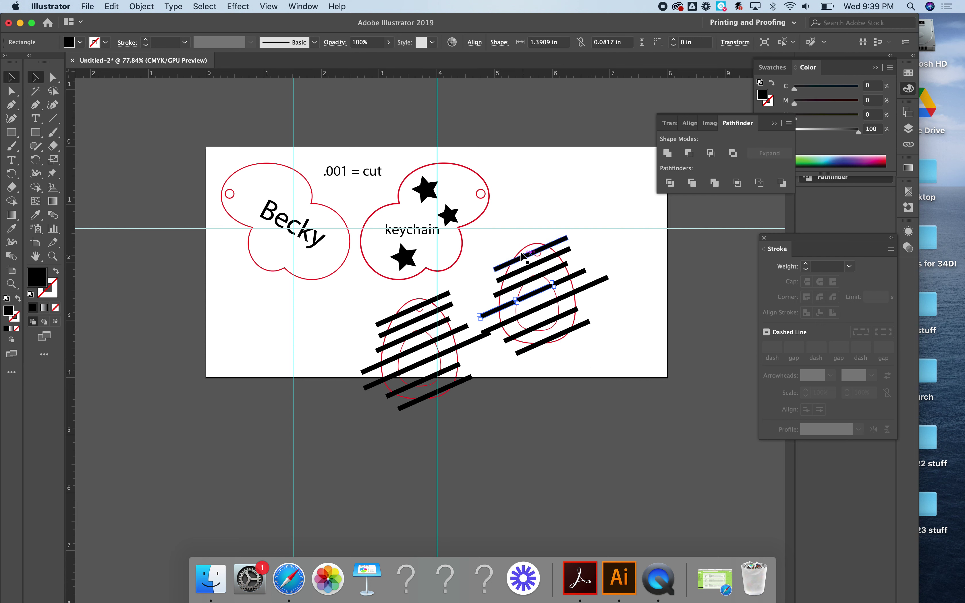
left_click_drag(492, 233, 570, 354)
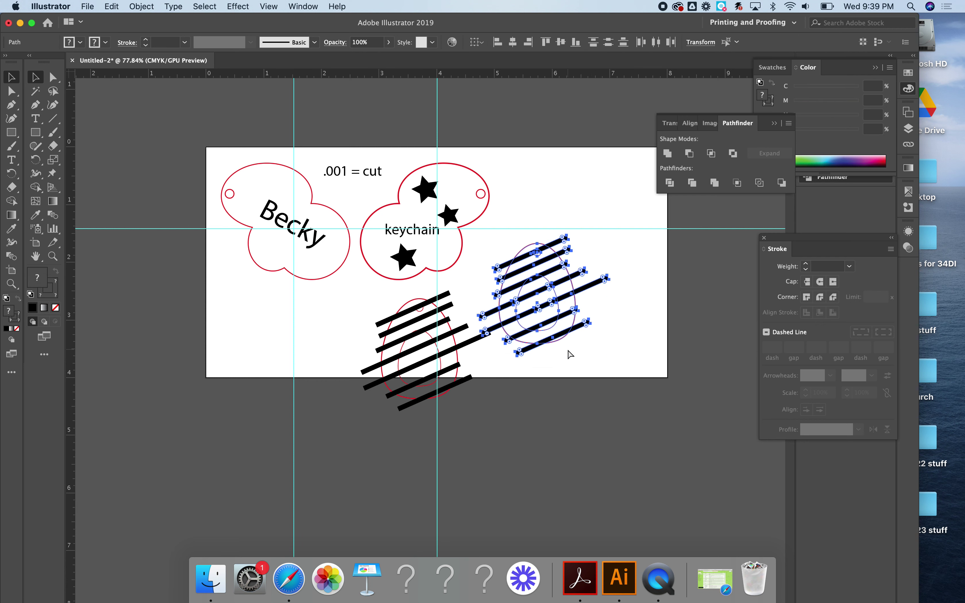
key("super+g")
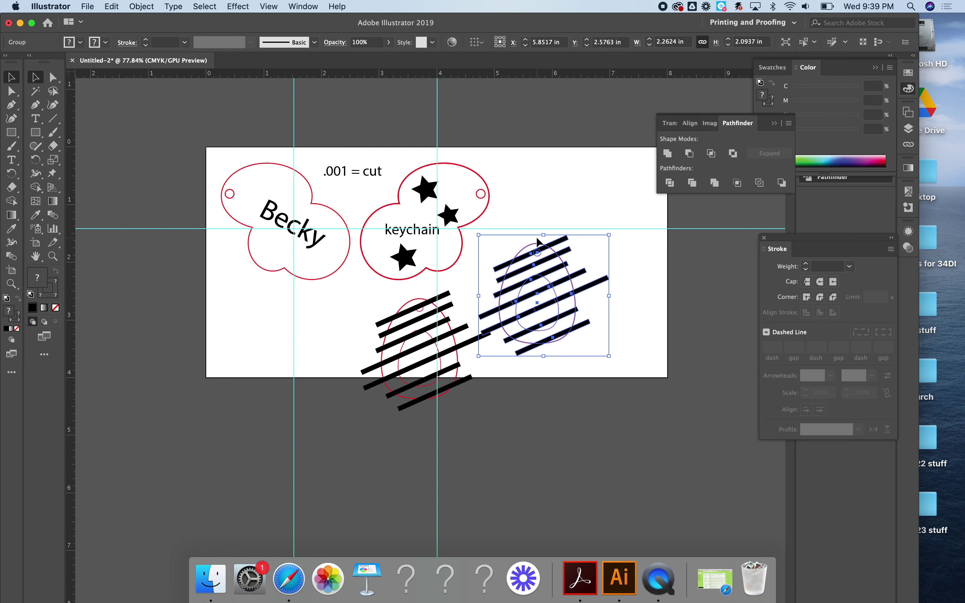
- Group the copied egg, rotate it about 194°, and place it at the artboard's lower right
left_click_drag(541, 307, 551, 238)
mouse_move(425, 364)
left_mouse_down()
mouse_move(614, 340)
mouse_move(463, 371)
mouse_move(420, 363)
left_mouse_up()
left_click_drag(350, 302, 422, 415)
key("super+g")
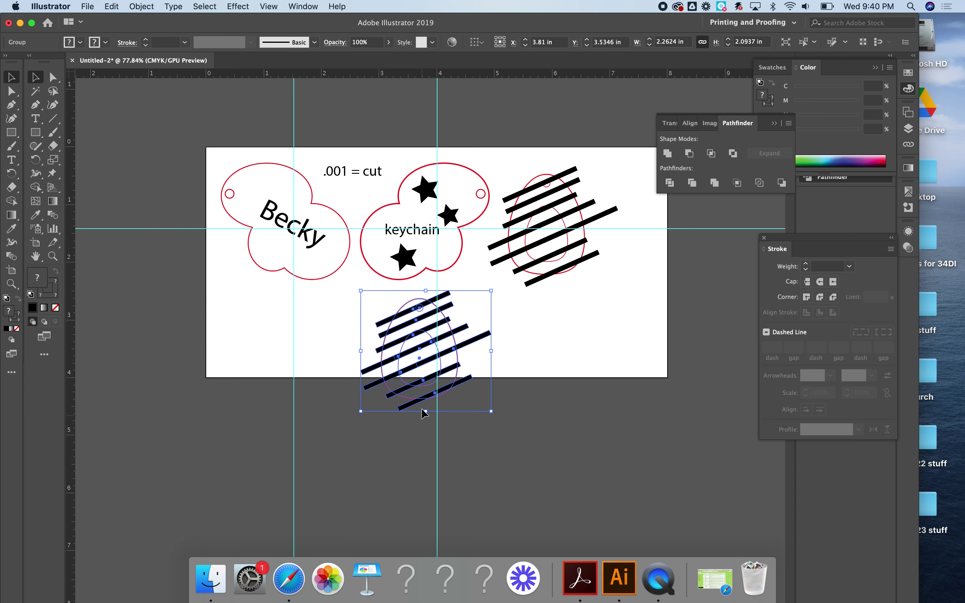
left_click_drag(492, 411, 338, 306)
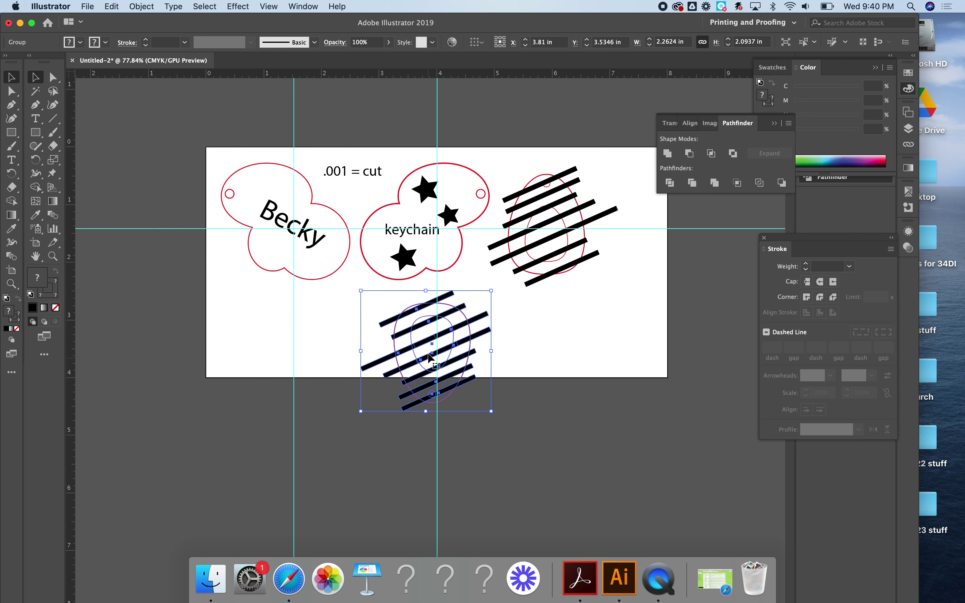
left_click_drag(433, 349, 612, 301)
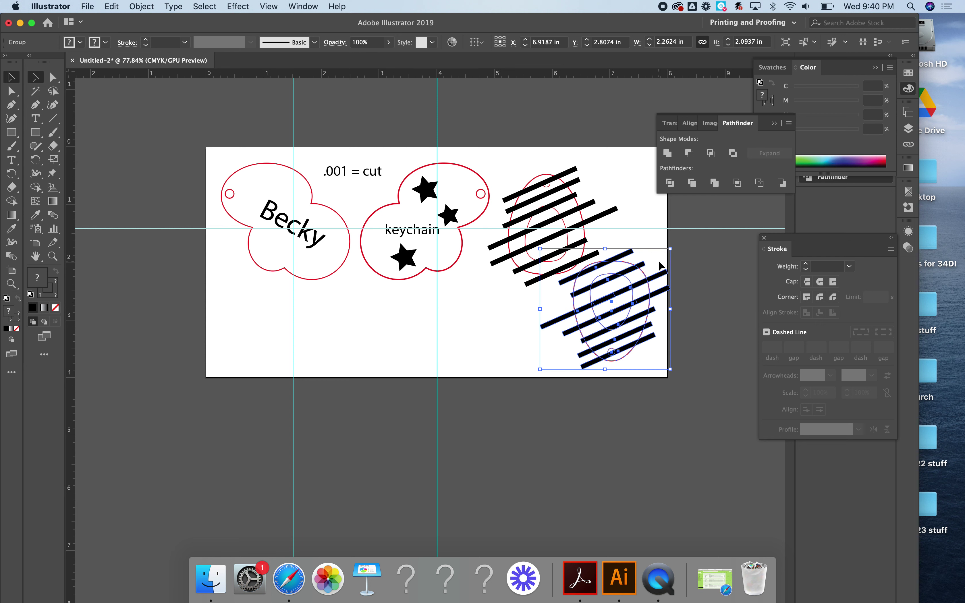
- Select both eggs and nudge them left to fit inside the artboard
left_click(535, 282, "shift")
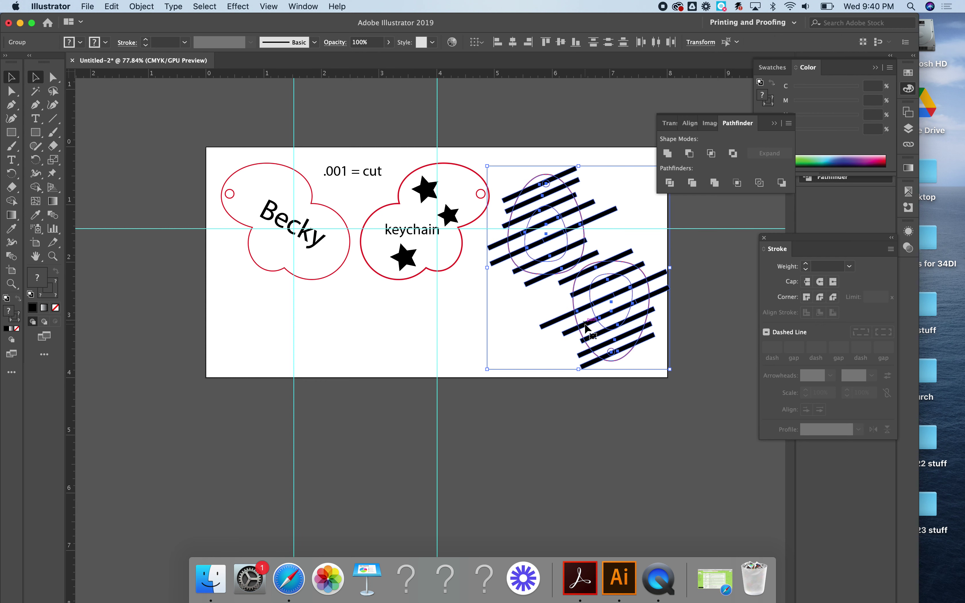
key("Left")
key("Left")
key("Left")
key("Left")
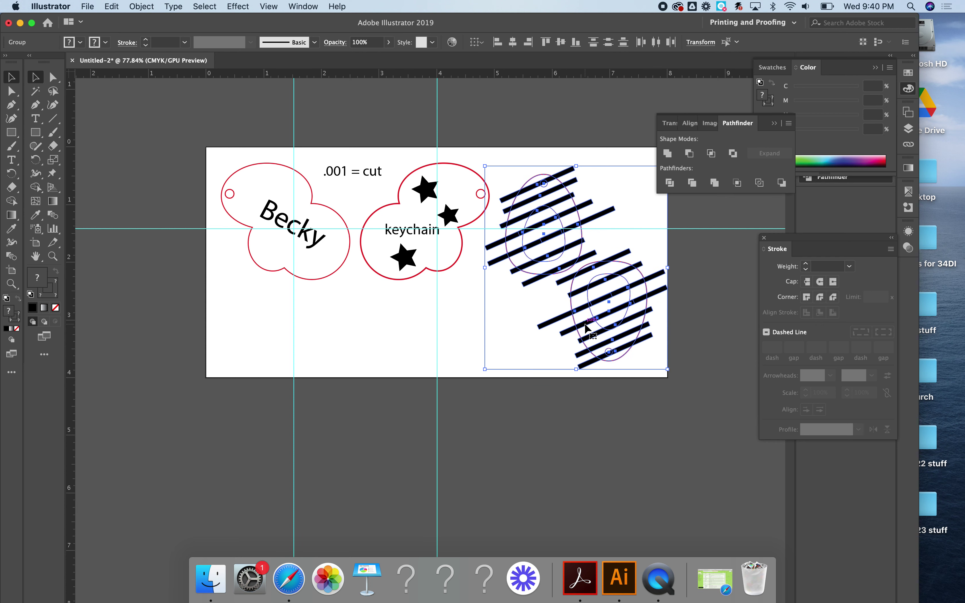
key("Left")
key("Left")
key("Left")
key("Left")
key("Left")
key("Left")
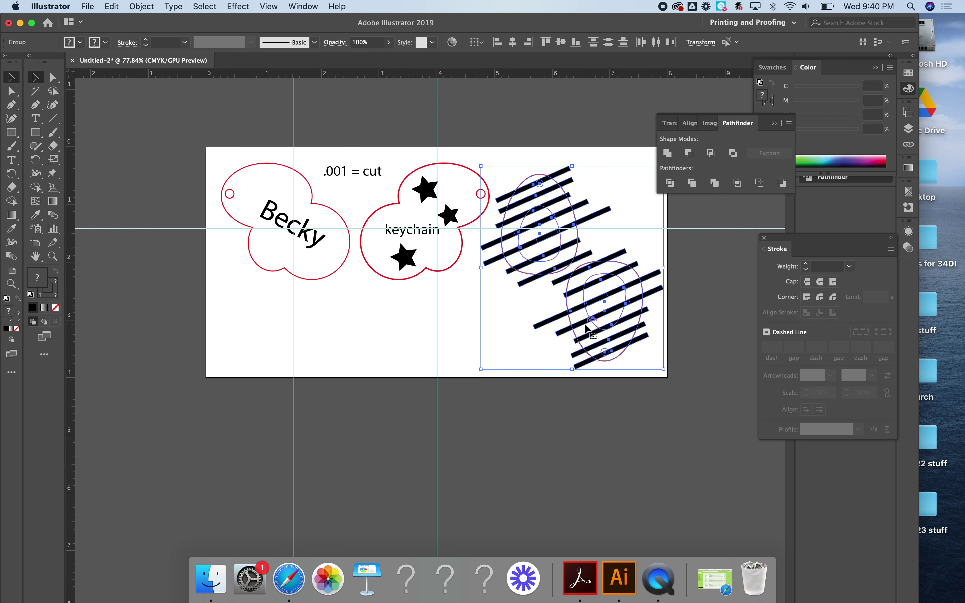
key("Left")
key("Left")
left_click(528, 119)
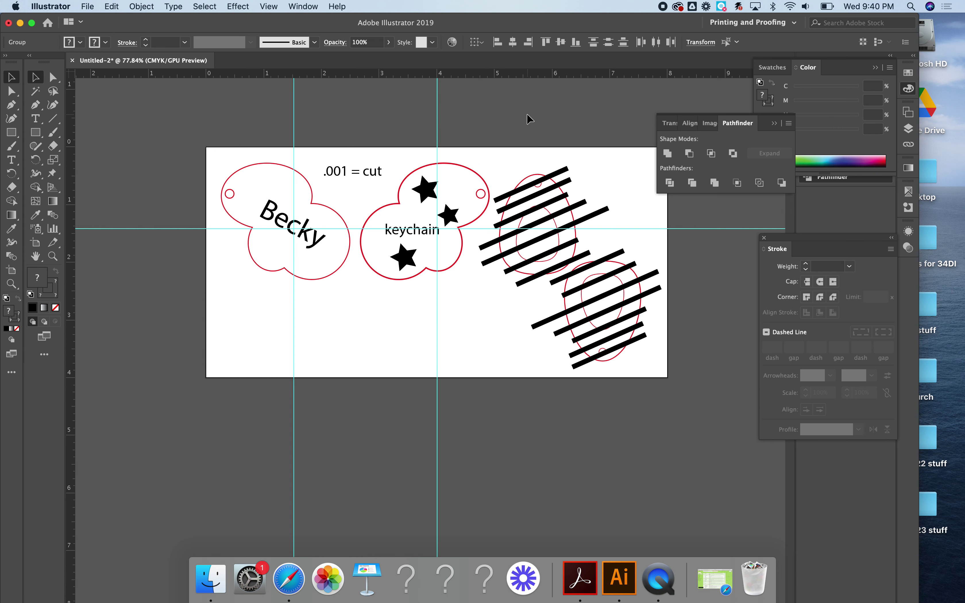